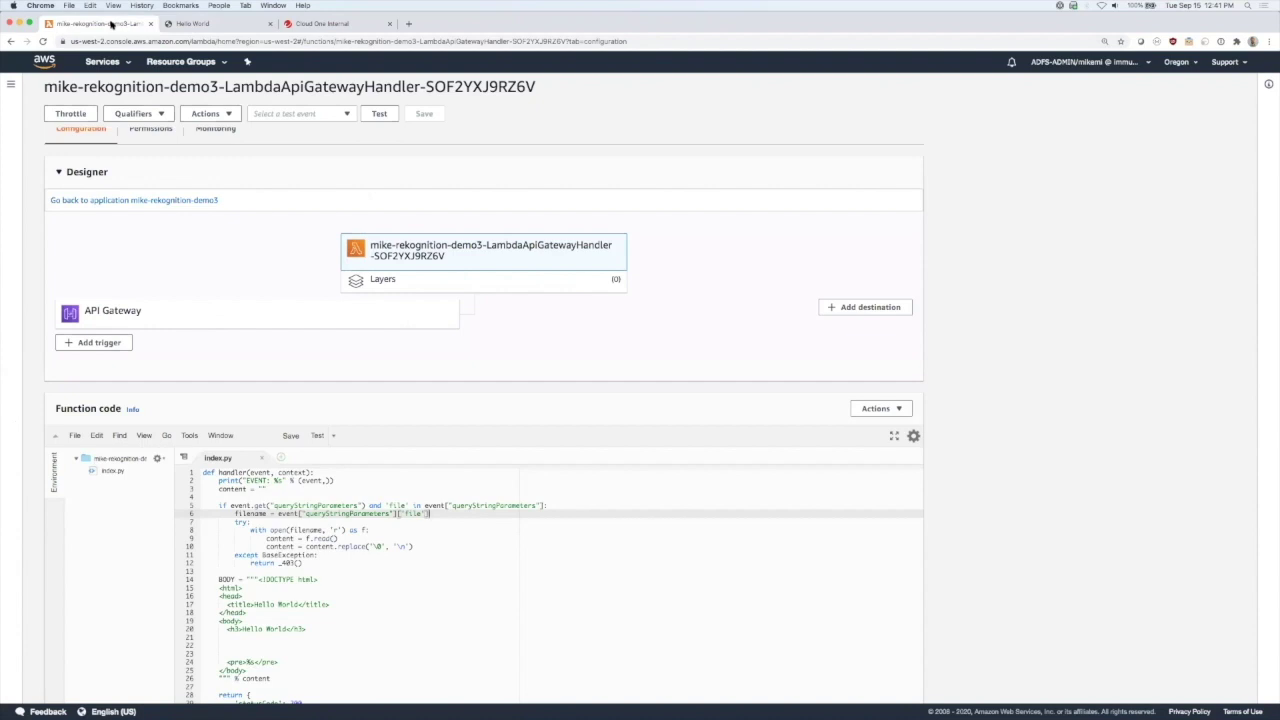
Step: Add the us-west-2 layer CloudOne-ApplicationSecurity-runtime-python3_6, version 4, to the Lambda function by specifying its ARN
{"action": "left_click", "coordinate": [508, 284]}
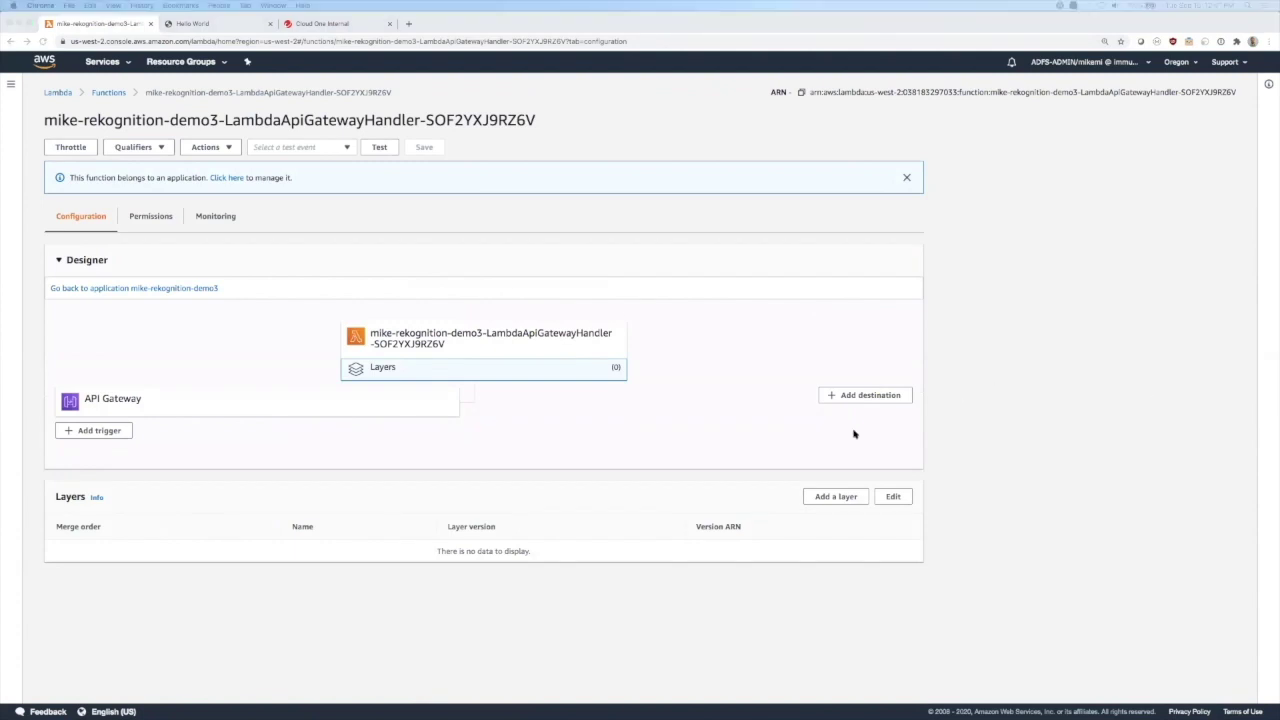
{"action": "left_click", "coordinate": [840, 497]}
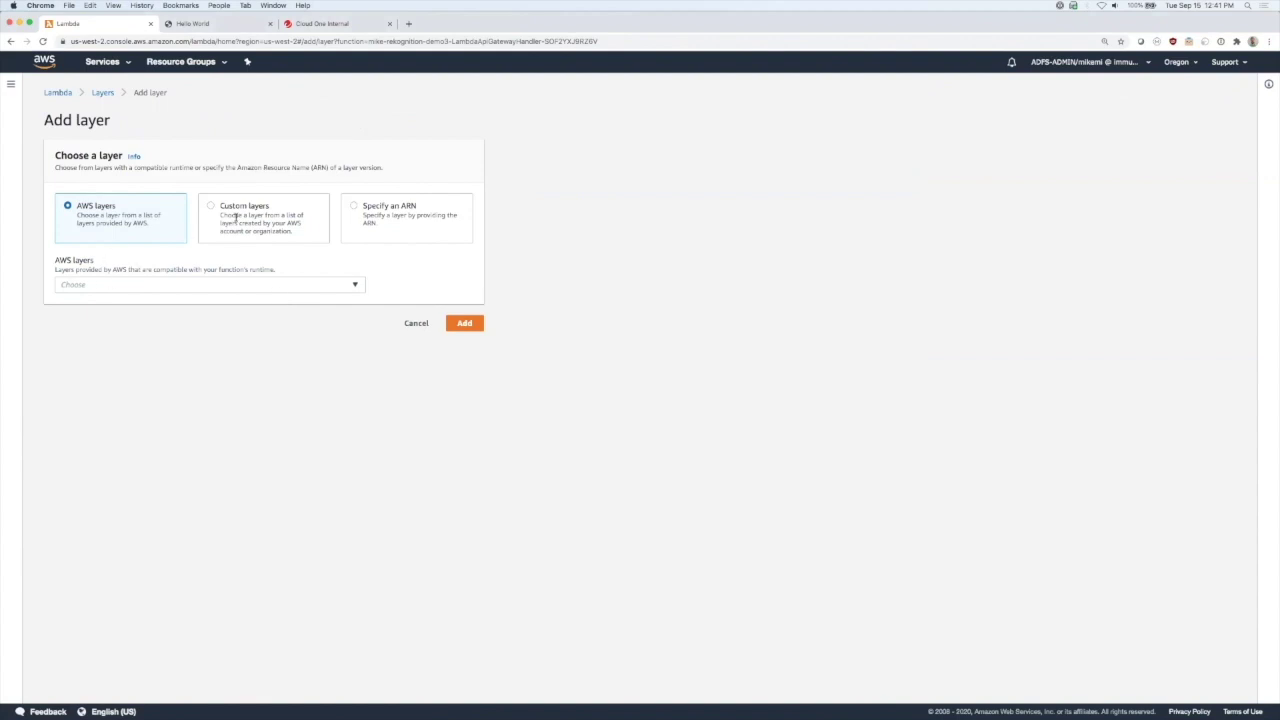
{"action": "left_click", "coordinate": [352, 206]}
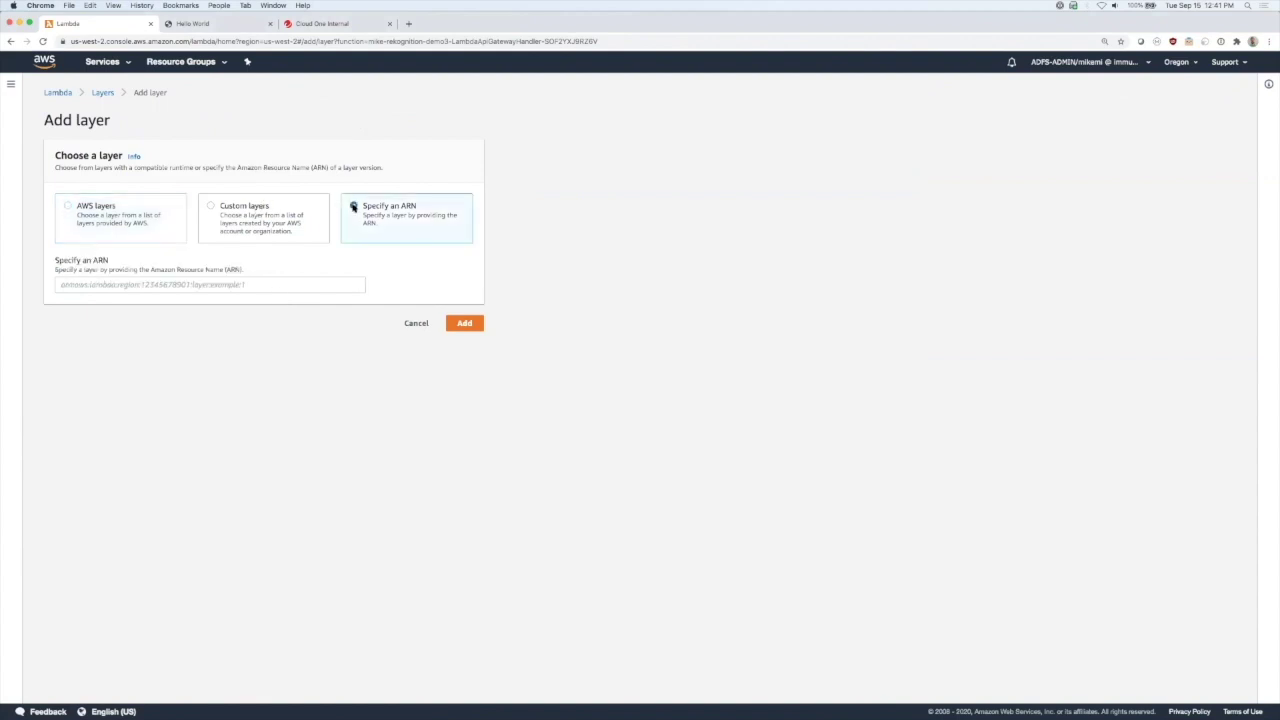
{"action": "left_click", "coordinate": [218, 284]}
{"action": "key", "text": "super+v"}
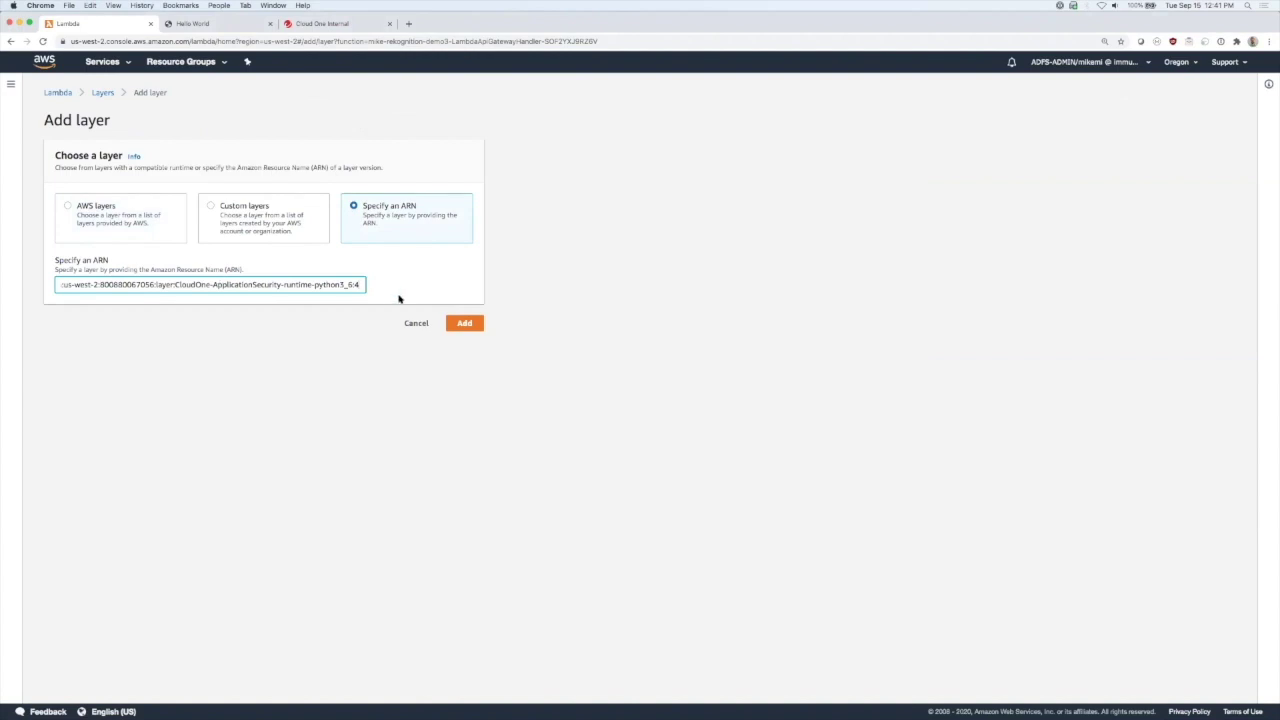
{"action": "left_click", "coordinate": [465, 324]}
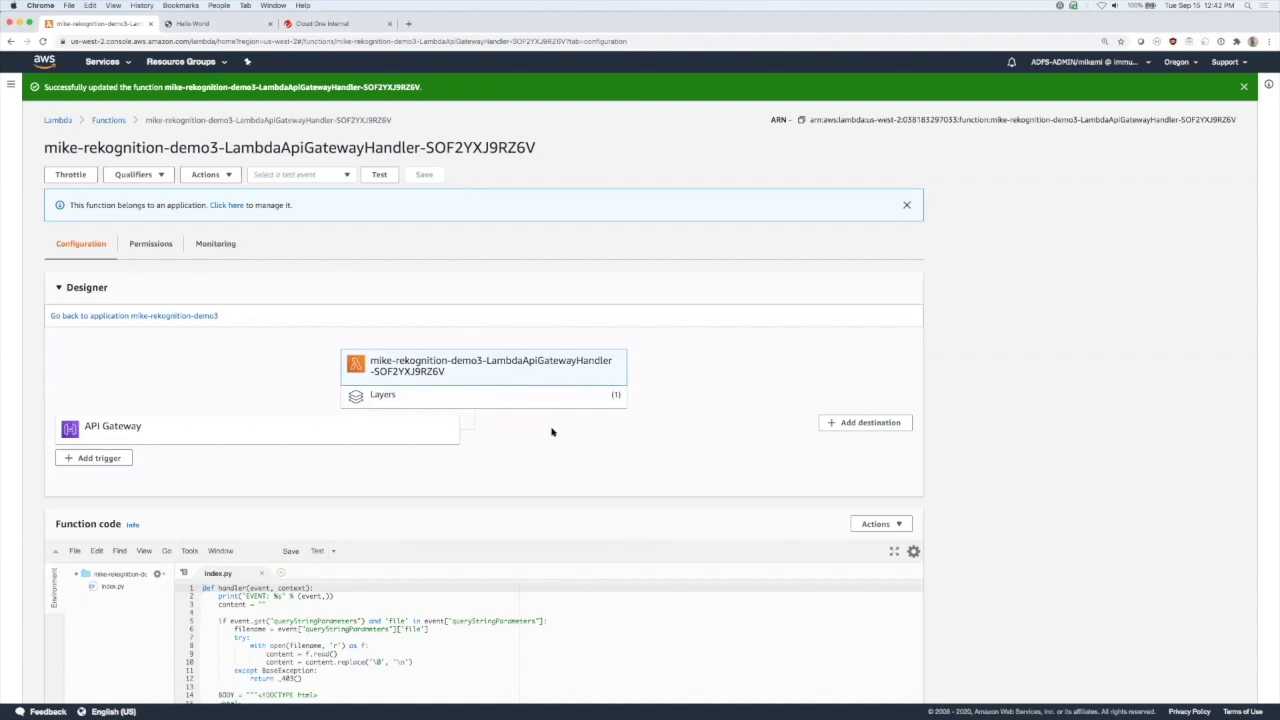
Step: Change the function's runtime to Custom runtime in the basic settings and save
{"action": "scroll", "coordinate": [551, 432], "scroll_direction": "down", "scroll_amount": 5}
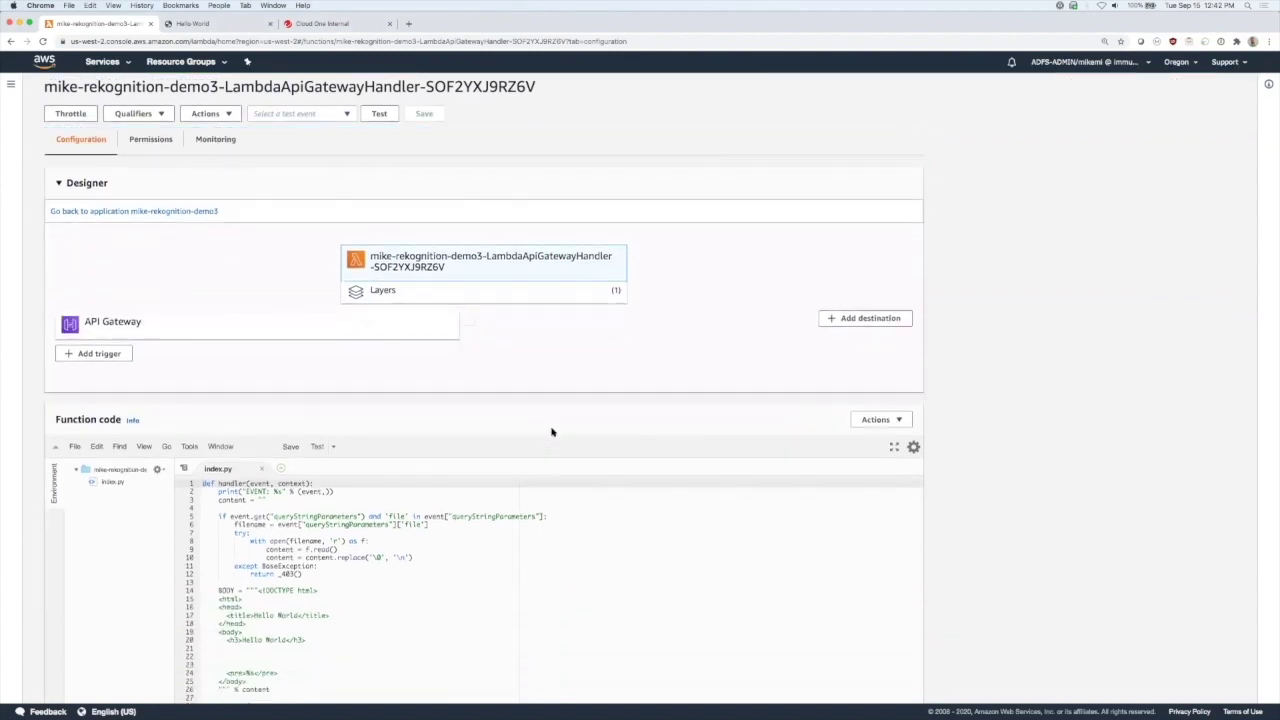
{"action": "scroll", "coordinate": [551, 432], "scroll_direction": "down", "scroll_amount": 10}
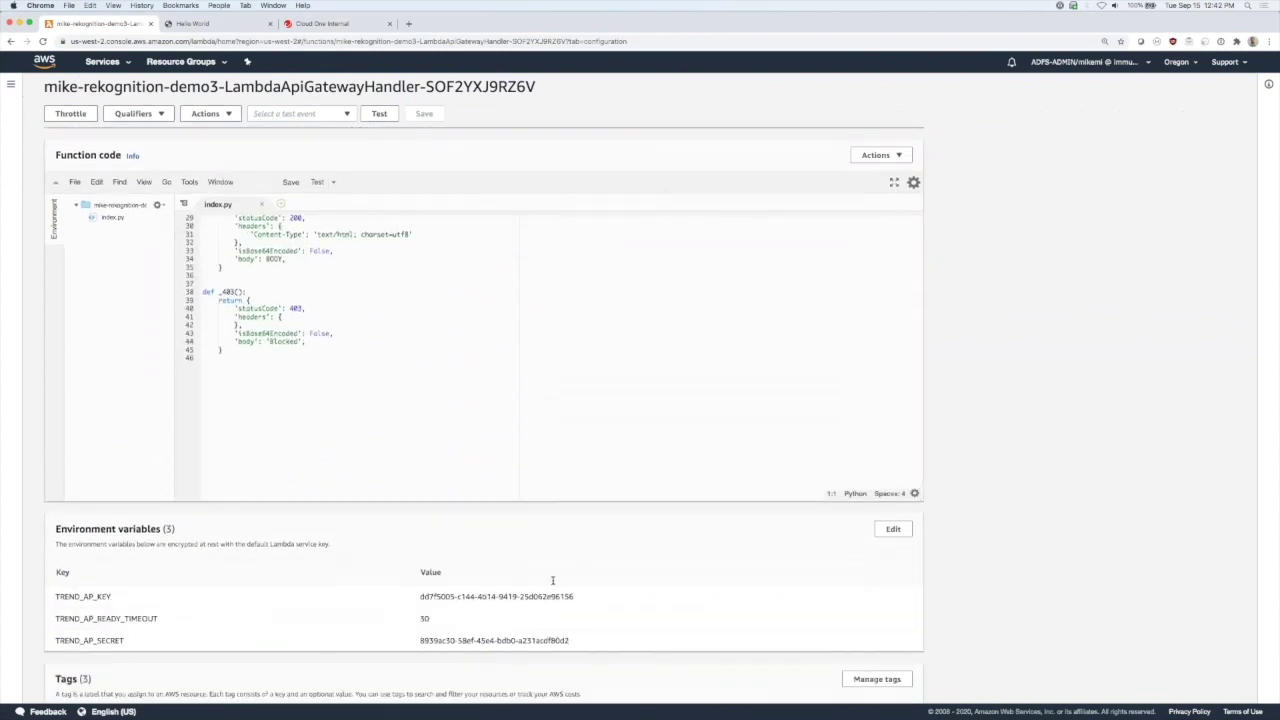
{"action": "scroll", "coordinate": [552, 585], "scroll_direction": "down", "scroll_amount": 2}
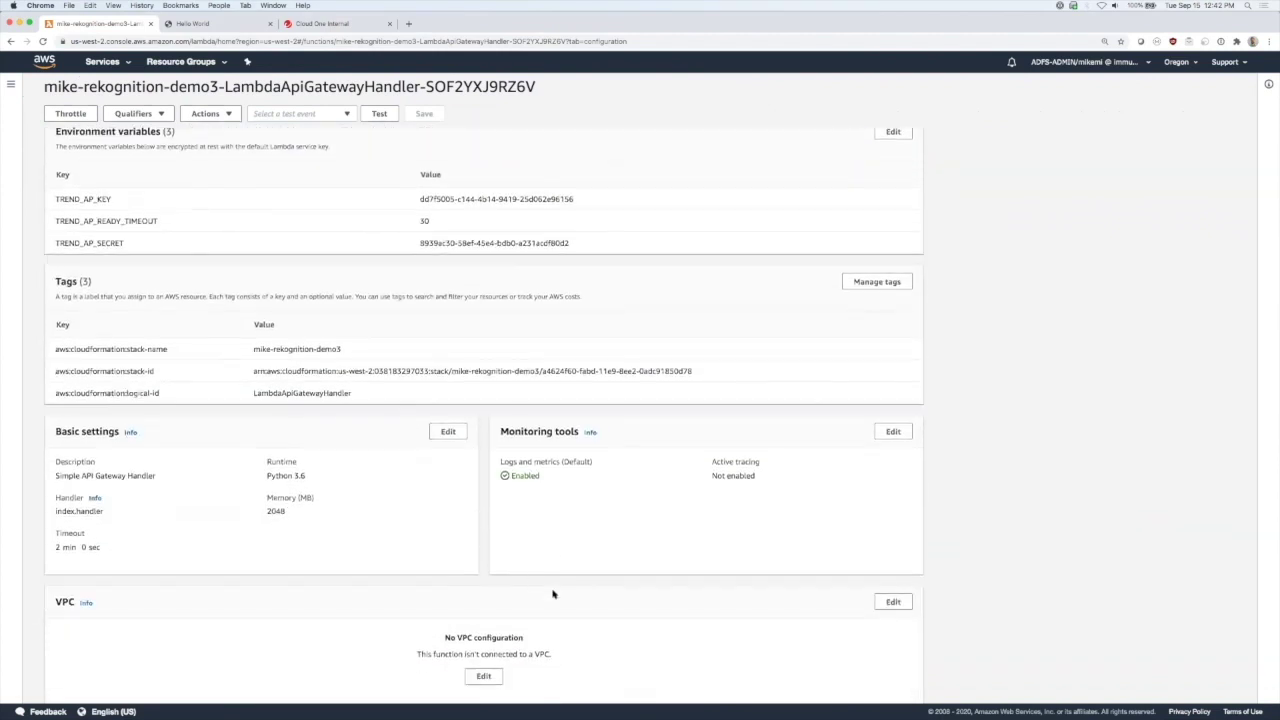
{"action": "left_click", "coordinate": [448, 433]}
{"action": "left_click", "coordinate": [214, 246]}
{"action": "left_click", "coordinate": [128, 545]}
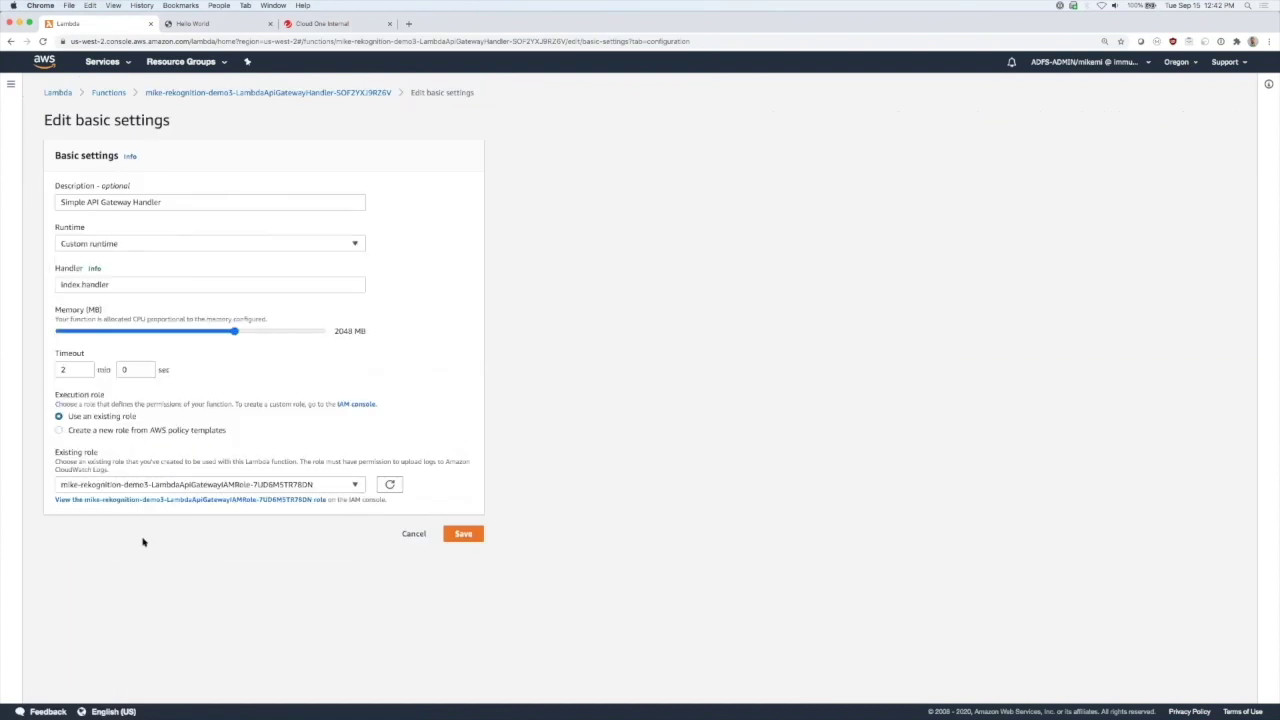
{"action": "left_click", "coordinate": [463, 534]}
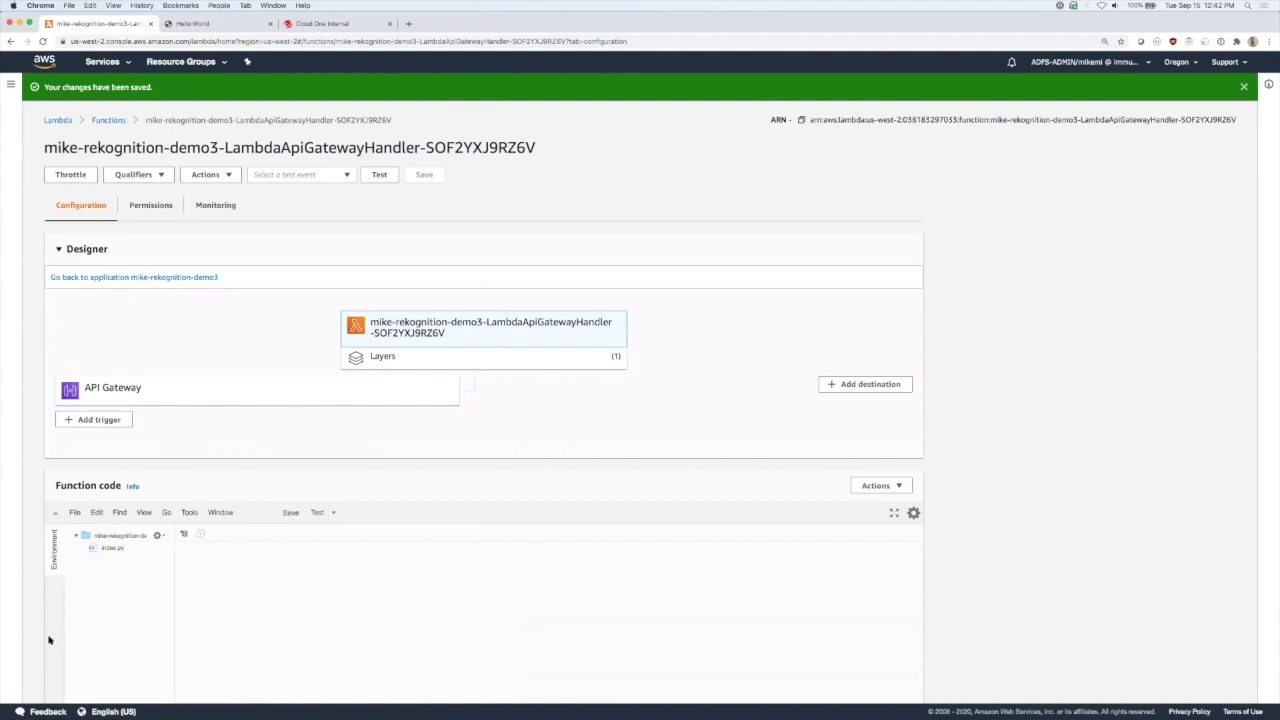
{"action": "scroll", "coordinate": [48, 638], "scroll_direction": "down", "scroll_amount": 10}
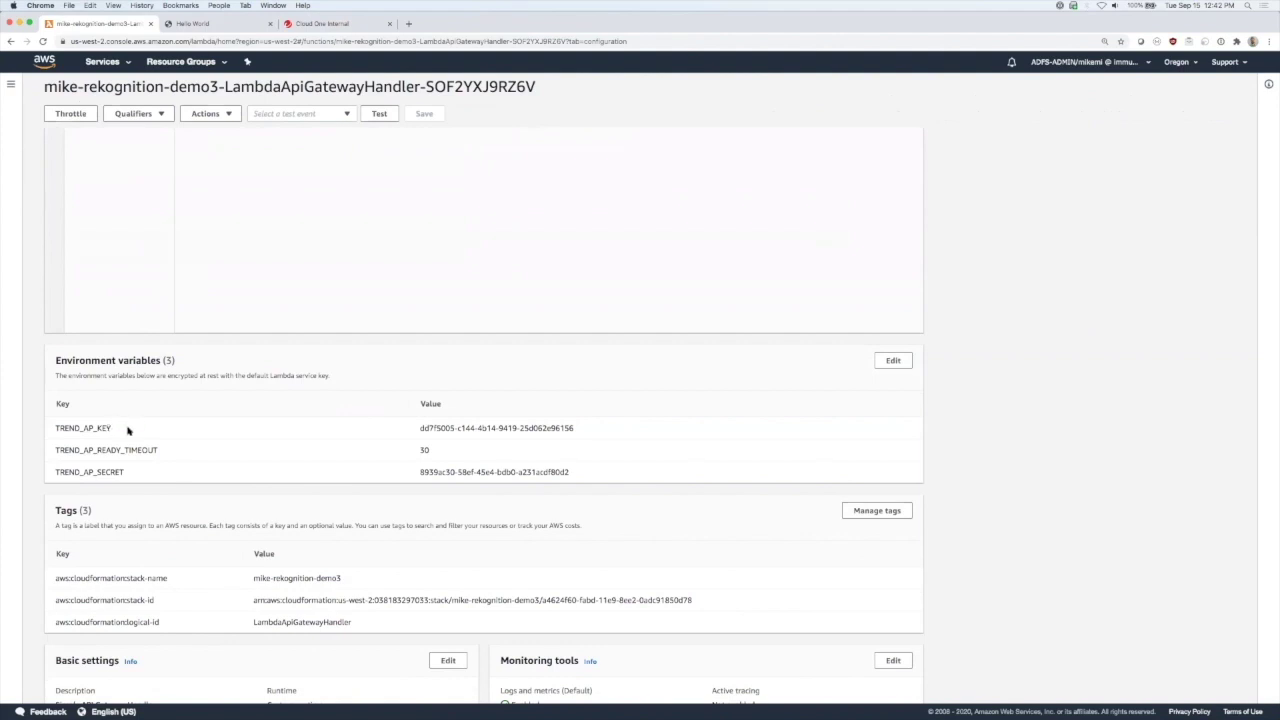
{"action": "scroll", "coordinate": [127, 430], "scroll_direction": "up", "scroll_amount": 10}
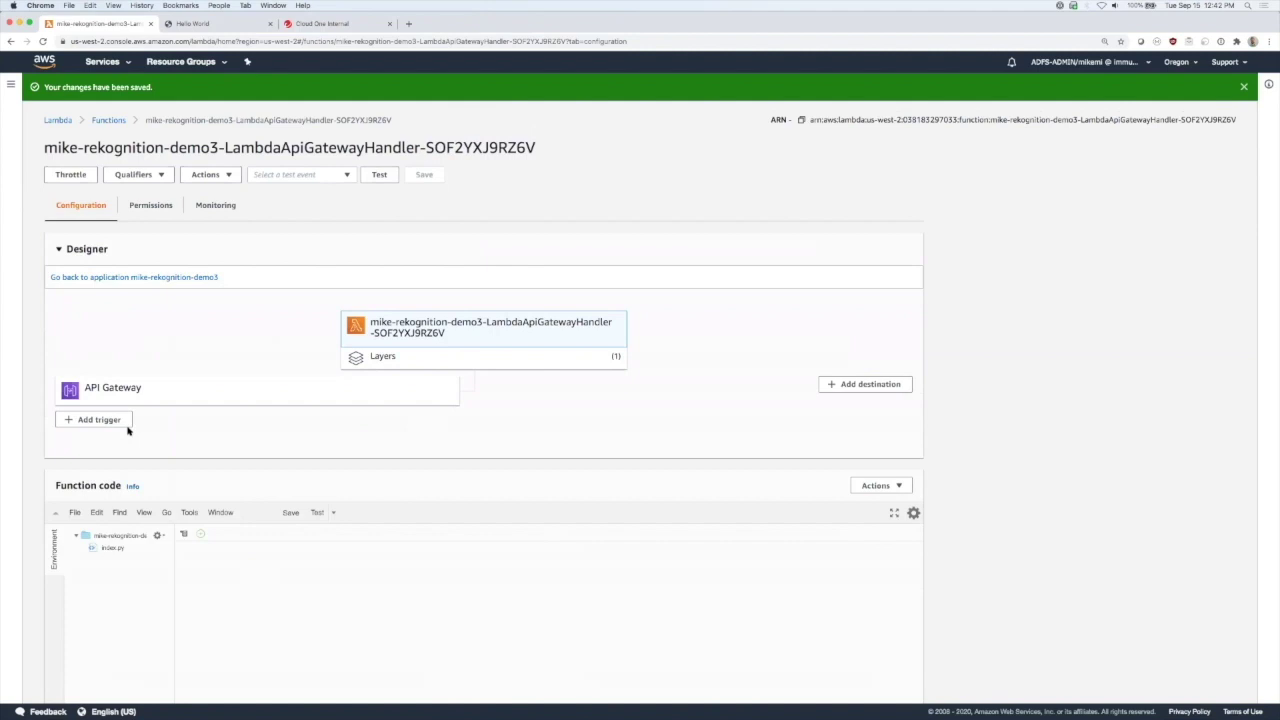
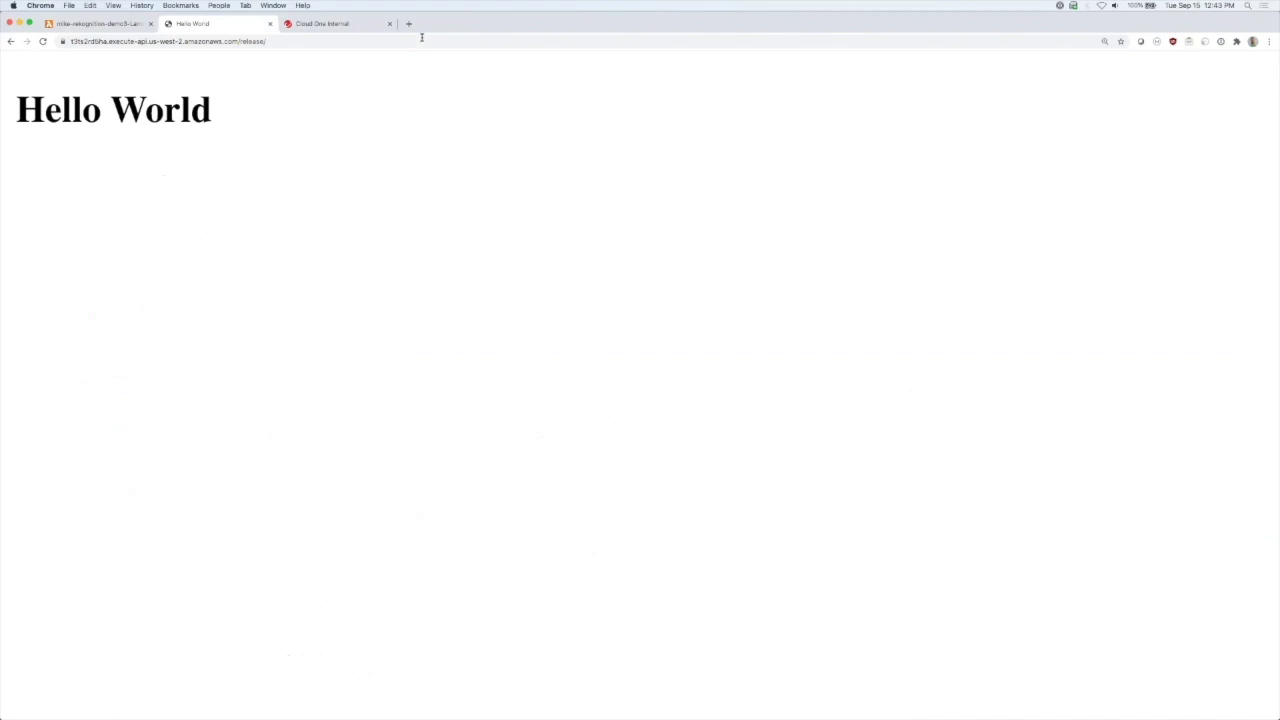
Step: Load the Hello World API page with the query ?file=/etc/passwd appended to the release URL
{"action": "left_click", "coordinate": [297, 40]}
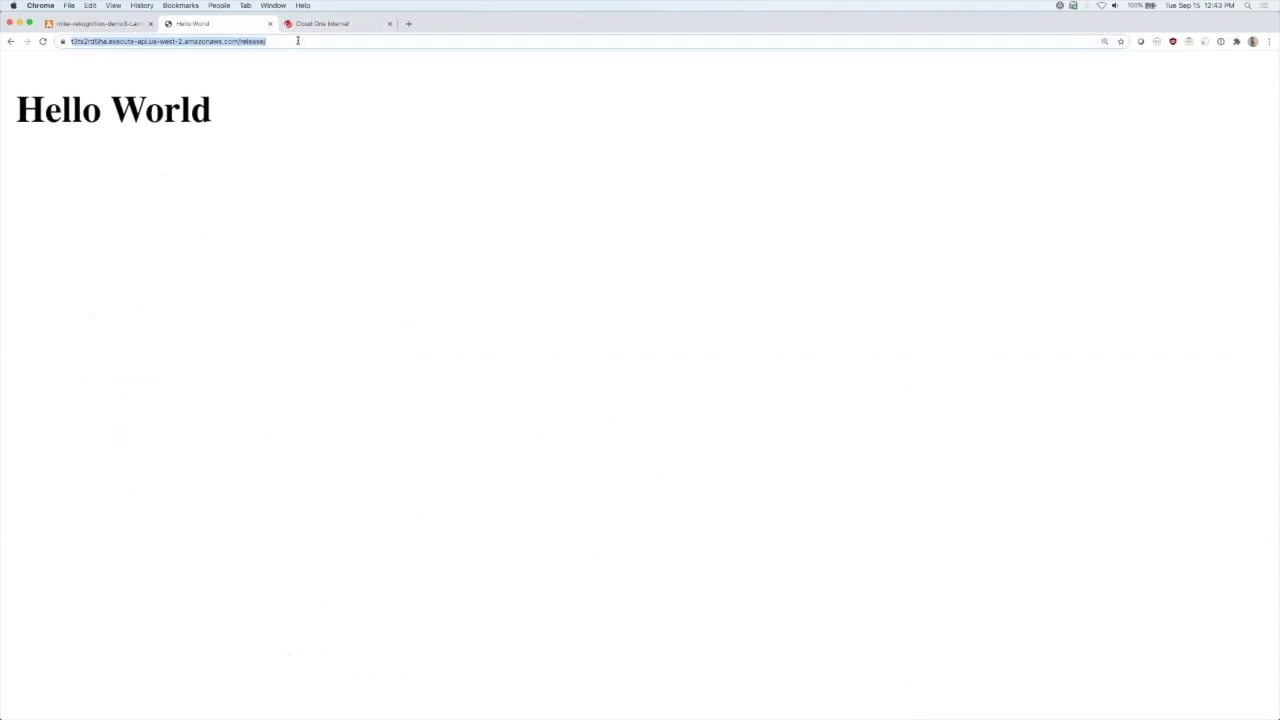
{"action": "left_click", "coordinate": [297, 40]}
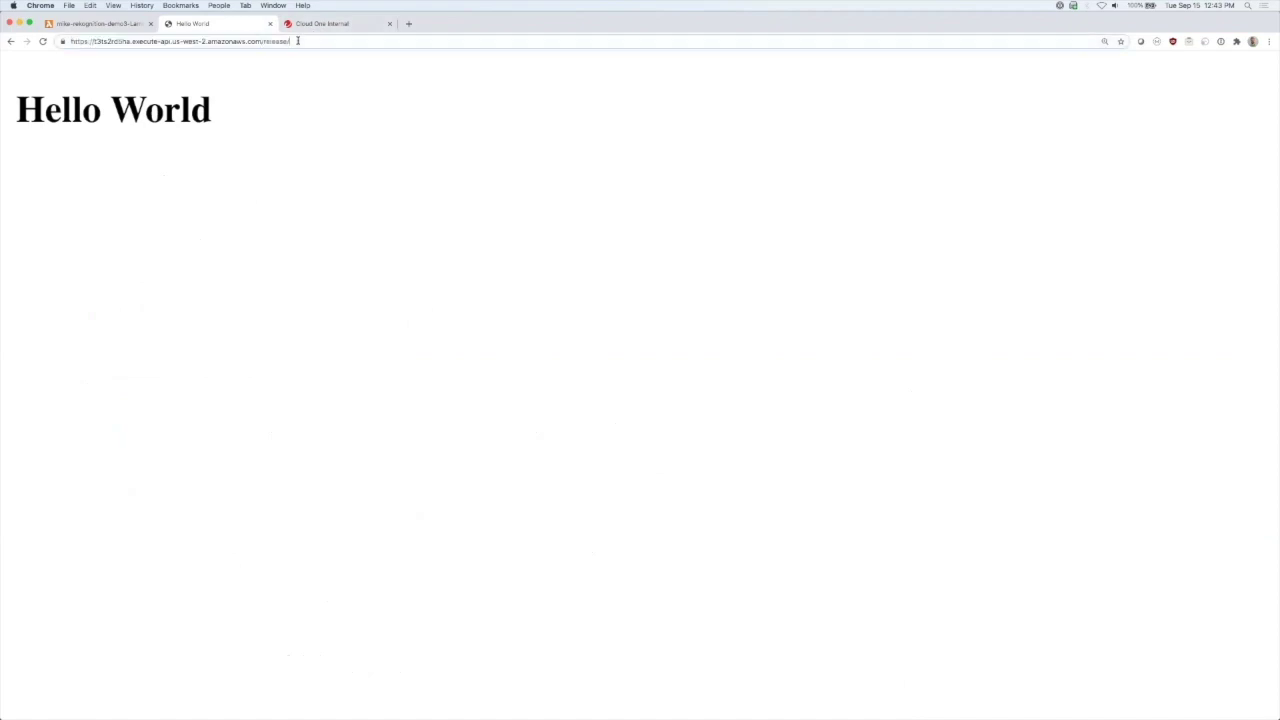
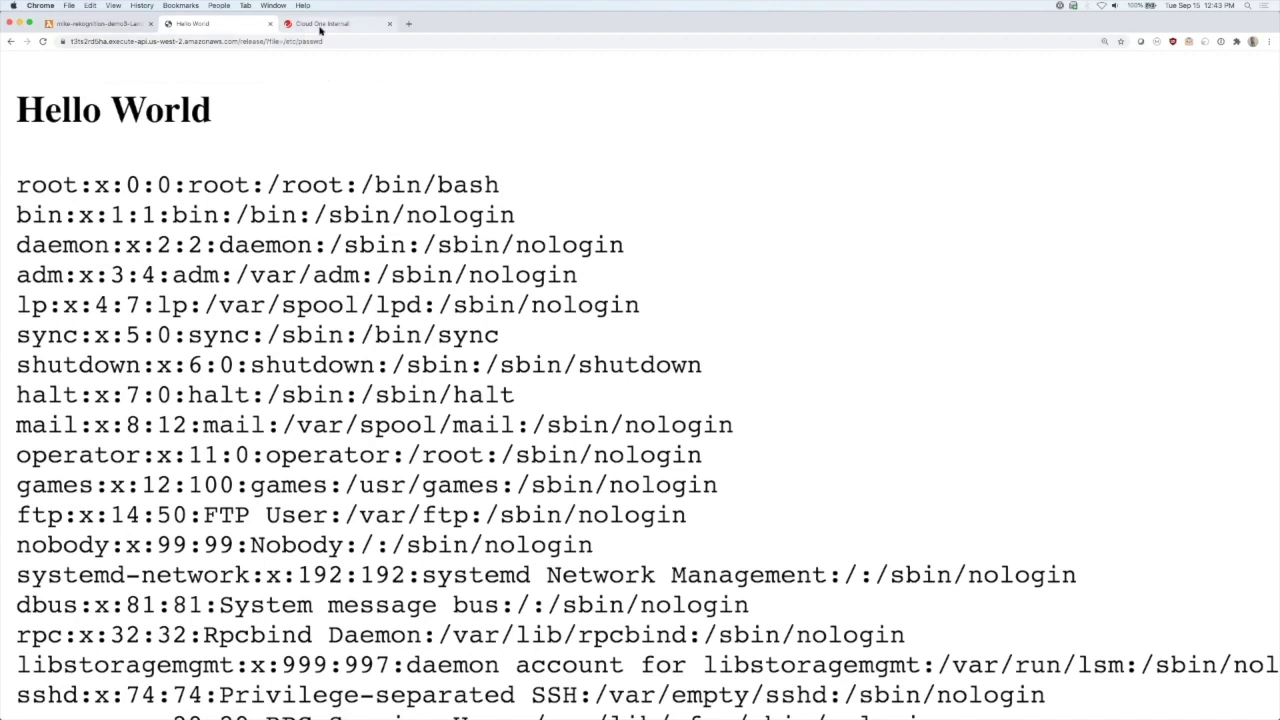
Step: Switch to the Cloud One Application Security dashboard and examine the Lambda Python3.6 group's status and the requests and events chart
{"action": "left_click", "coordinate": [320, 26]}
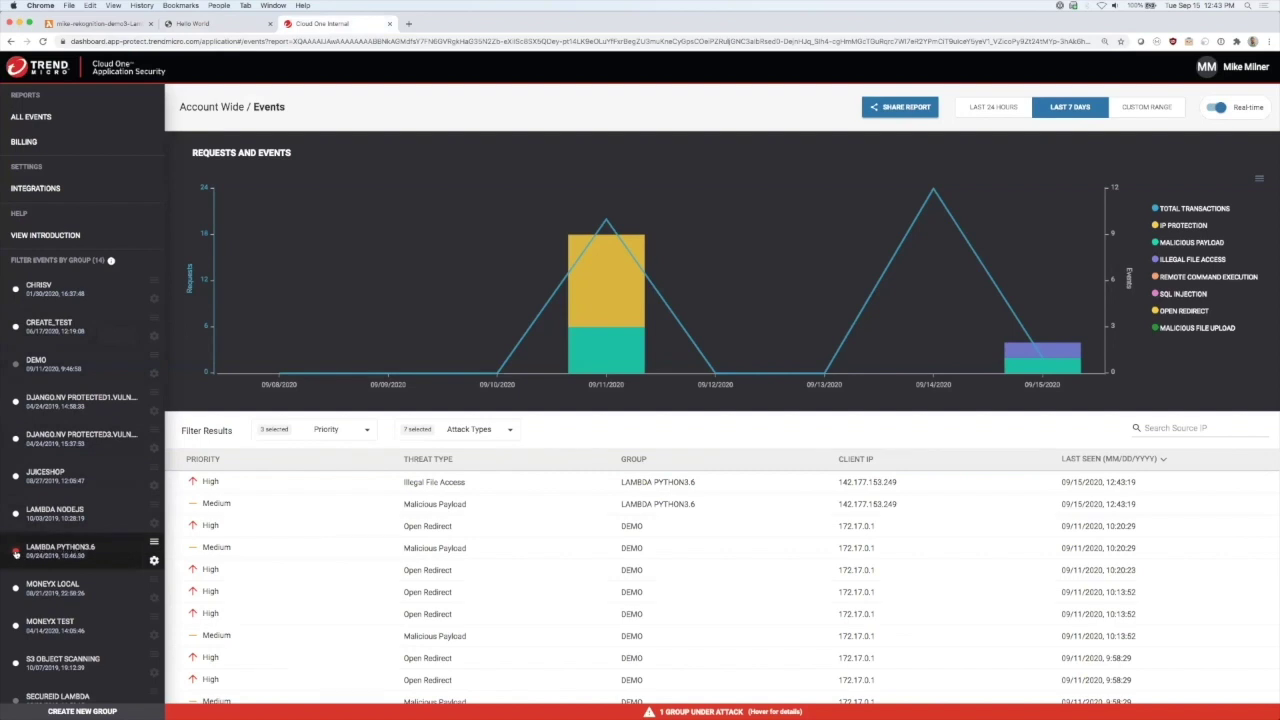
{"action": "mouse_move", "coordinate": [16, 554]}
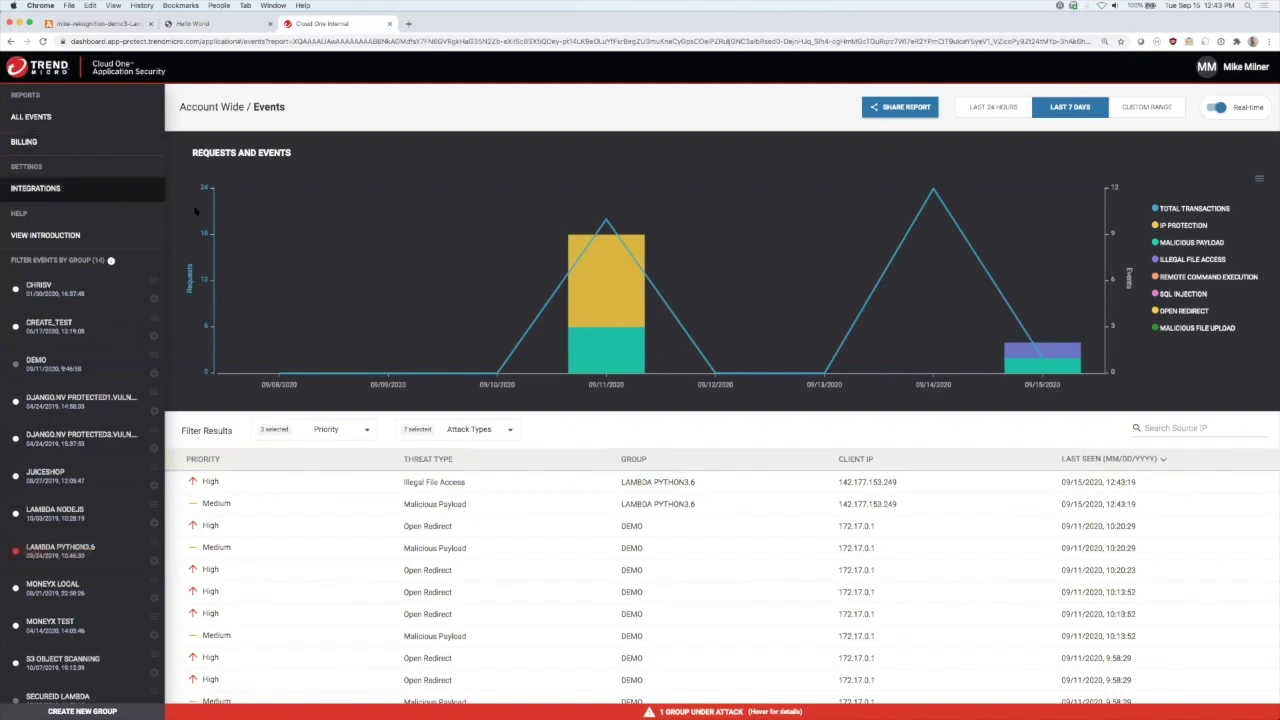
{"action": "mouse_move", "coordinate": [600, 335]}
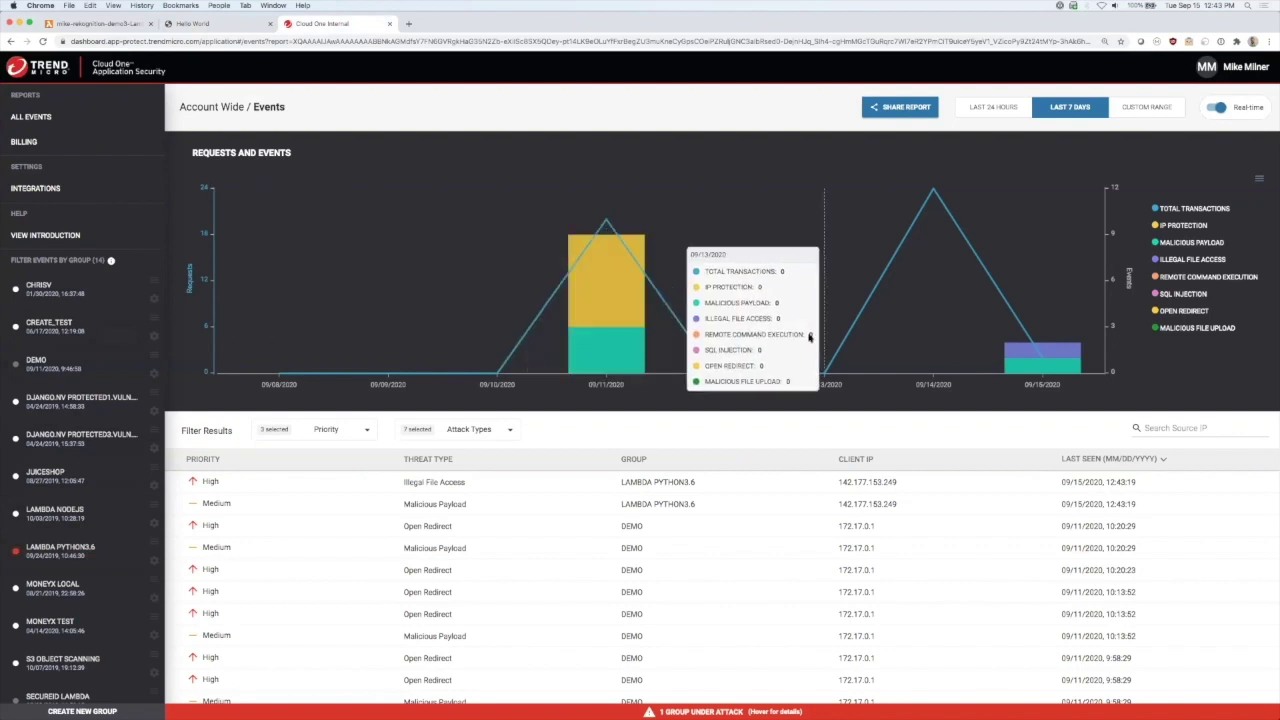
{"action": "mouse_move", "coordinate": [1079, 350]}
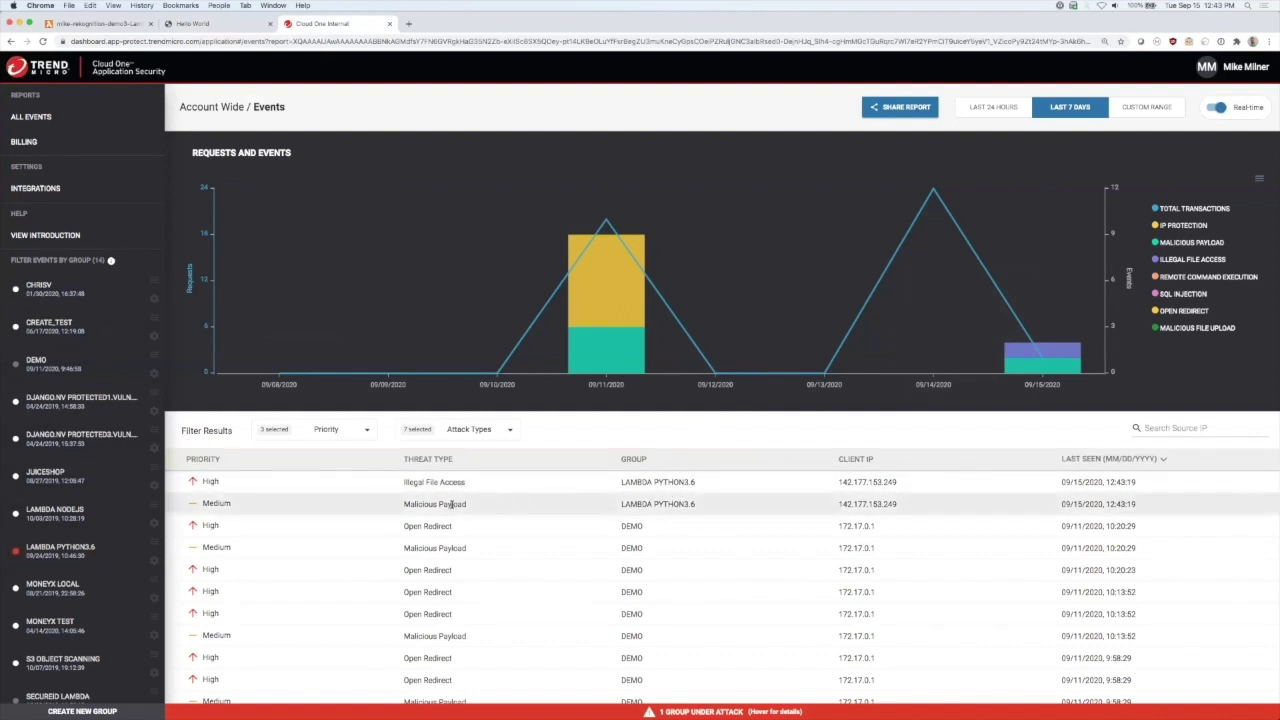
Step: Open the latest Malicious Payload event for Lambda Python3.6 and review its request, triggered rule and payload details
{"action": "left_click", "coordinate": [636, 505]}
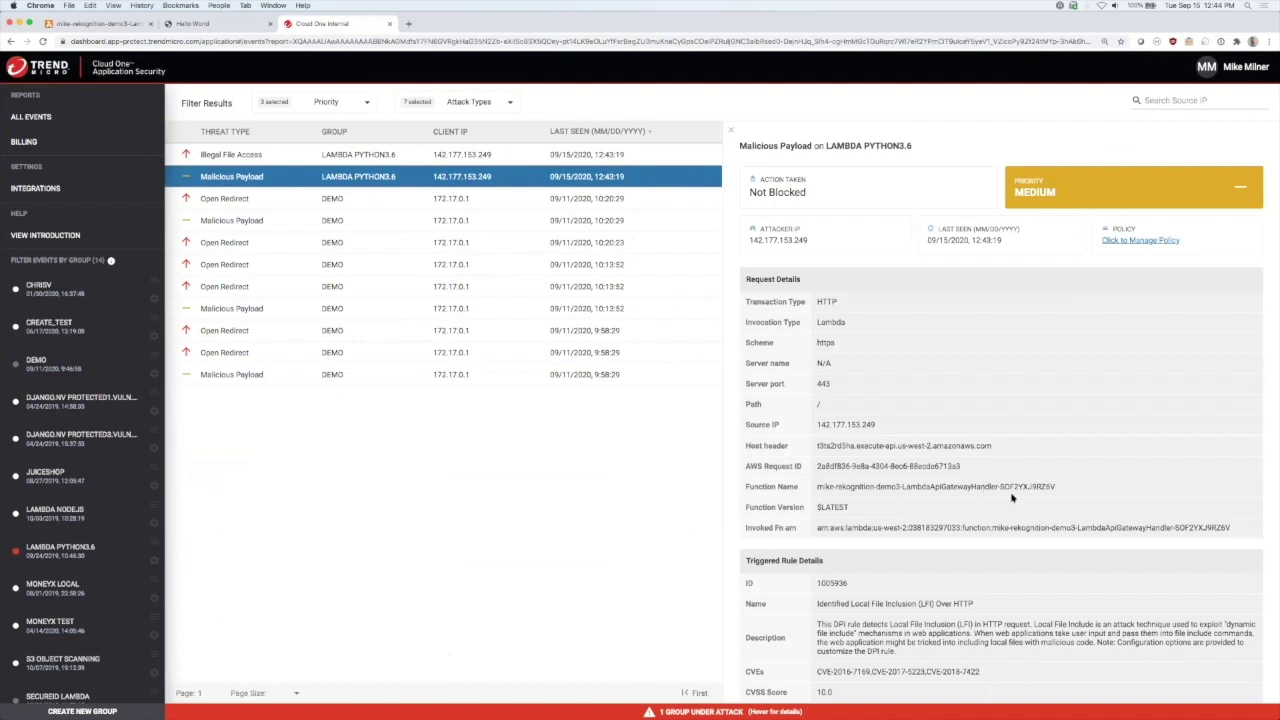
{"action": "scroll", "coordinate": [1083, 517], "scroll_direction": "down", "scroll_amount": 3}
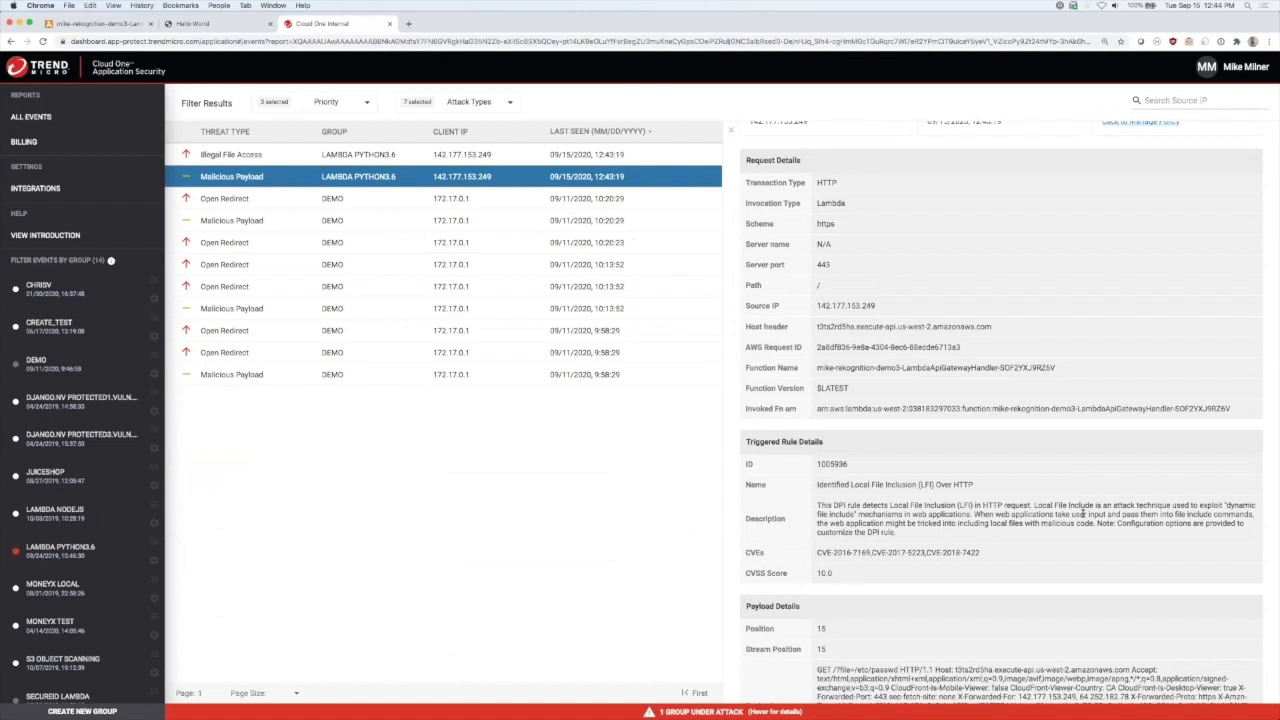
{"action": "scroll", "coordinate": [1083, 514], "scroll_direction": "down", "scroll_amount": 2}
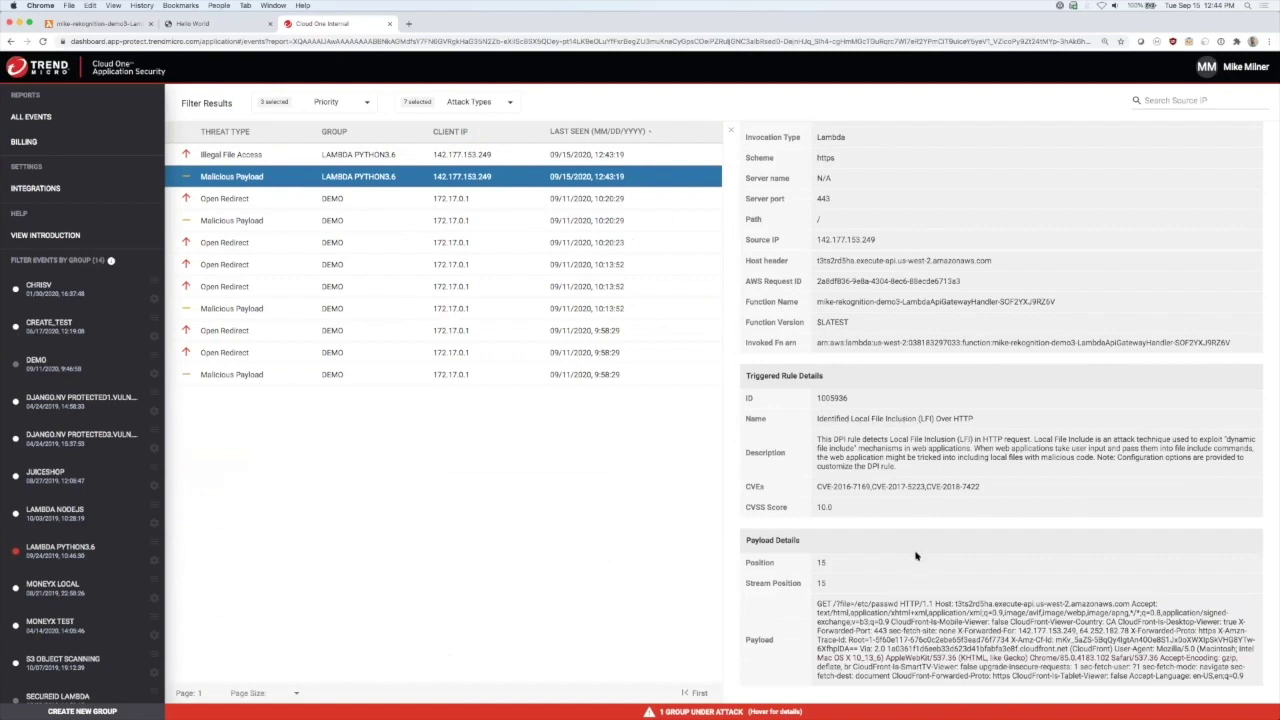
{"action": "left_click_drag", "start_coordinate": [837, 603], "coordinate": [898, 603]}
{"action": "scroll", "coordinate": [1000, 540], "scroll_direction": "up", "scroll_amount": 4}
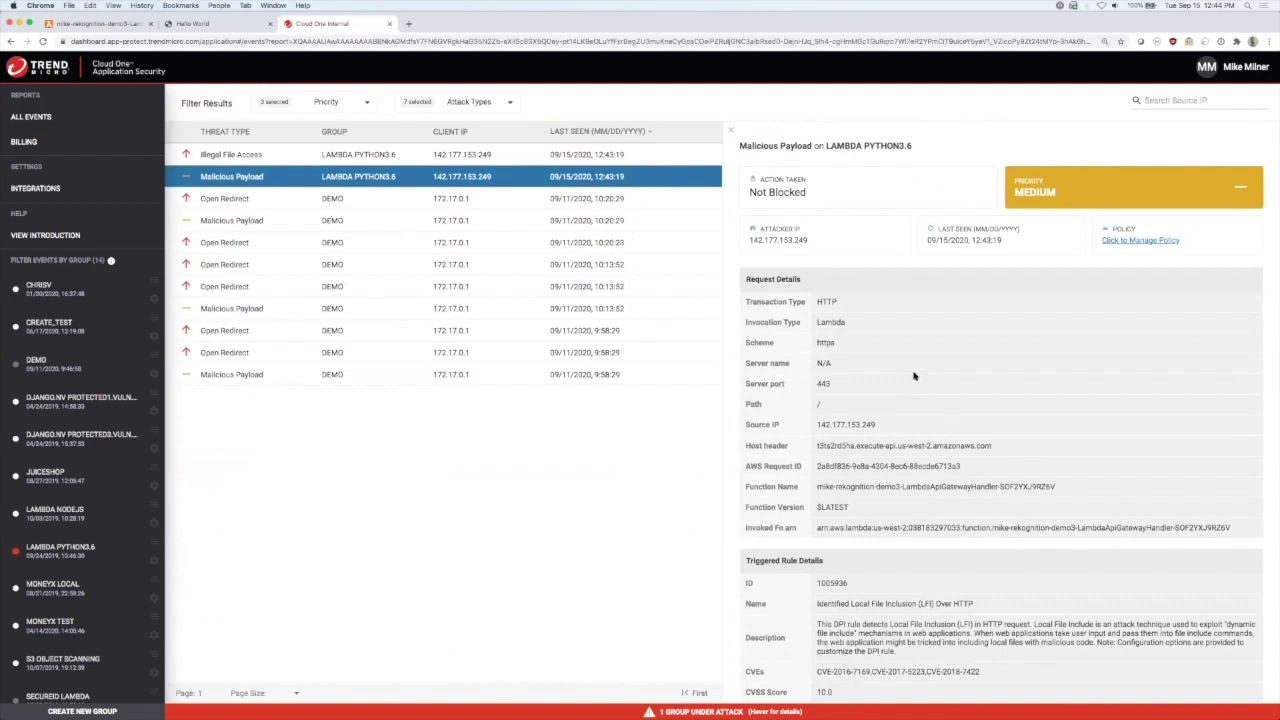
Step: Open the Illegal File Access event for Lambda Python3.6 and examine its target file and function name
{"action": "left_click", "coordinate": [243, 152]}
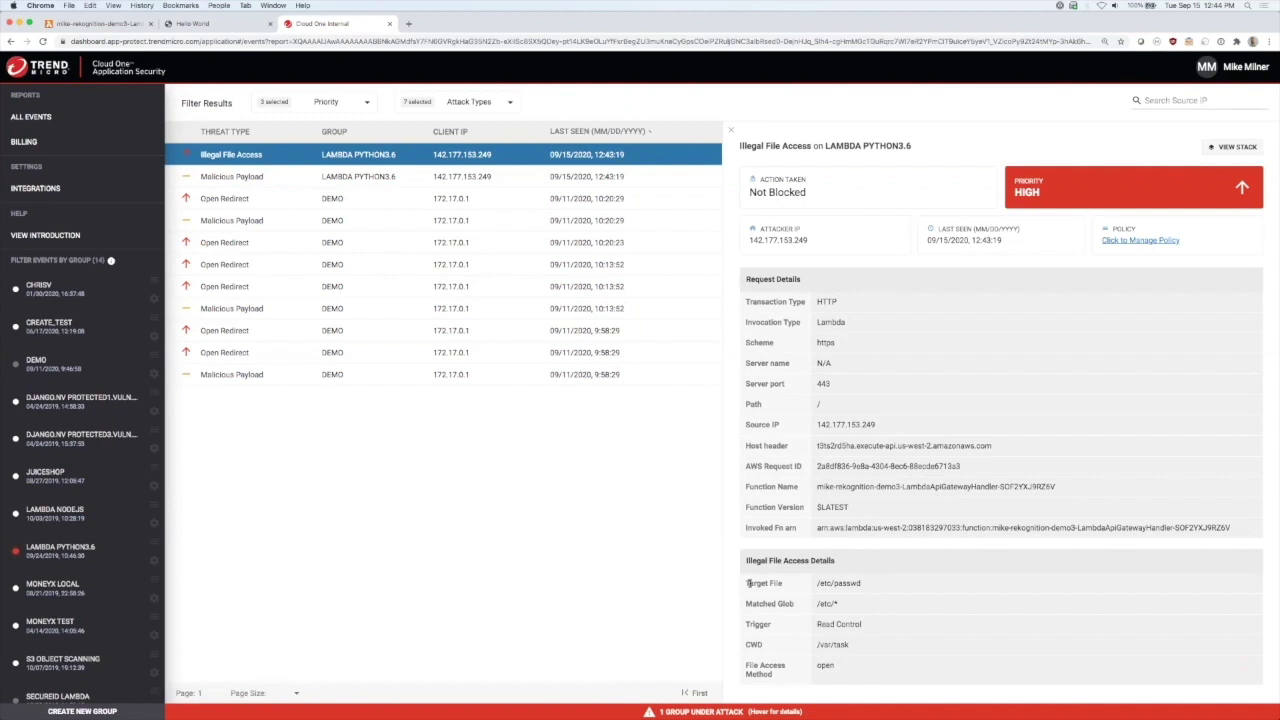
{"action": "left_click_drag", "start_coordinate": [816, 586], "coordinate": [864, 586]}
{"action": "left_click", "coordinate": [864, 586]}
{"action": "left_click_drag", "start_coordinate": [817, 486], "coordinate": [971, 492]}
{"action": "left_click", "coordinate": [971, 492]}
Step: View the Illegal File Access event's stack trace, examine the /var/task/index.py handler entry, and return to the event details
{"action": "left_click", "coordinate": [1233, 147]}
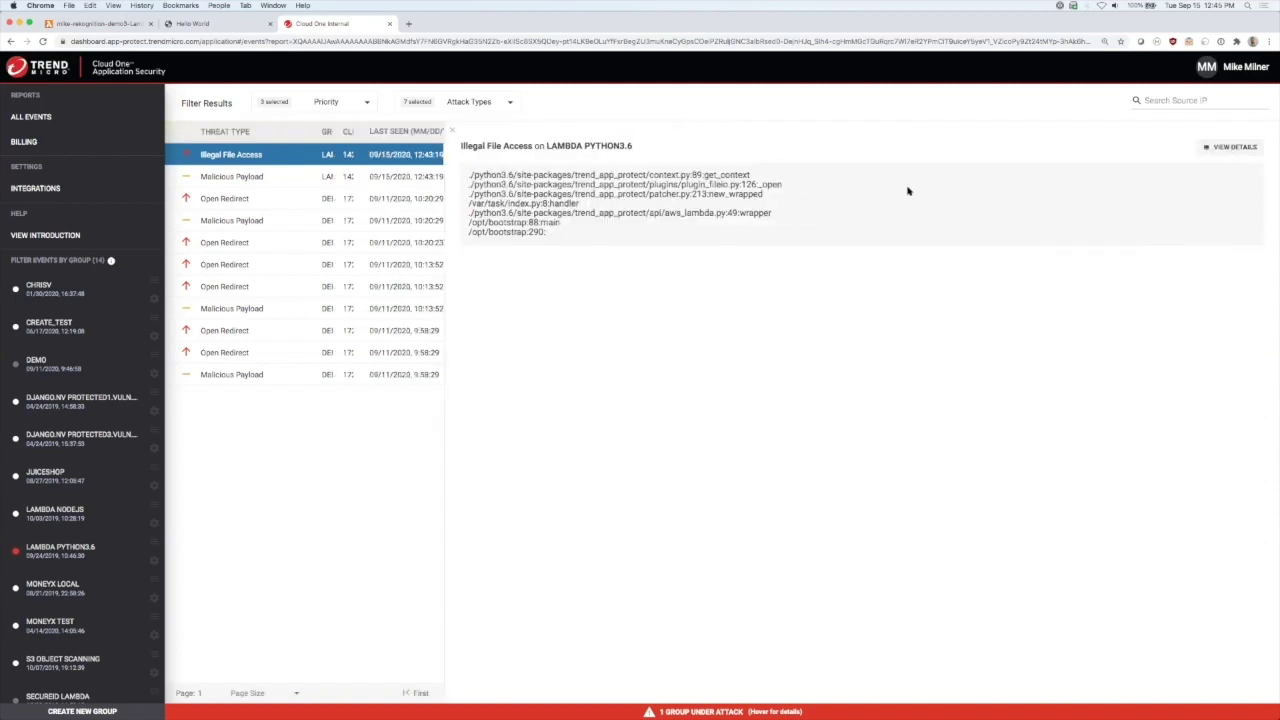
{"action": "double_click", "coordinate": [512, 203]}
{"action": "left_click", "coordinate": [543, 203]}
{"action": "double_click", "coordinate": [563, 203]}
{"action": "left_click", "coordinate": [1233, 150]}
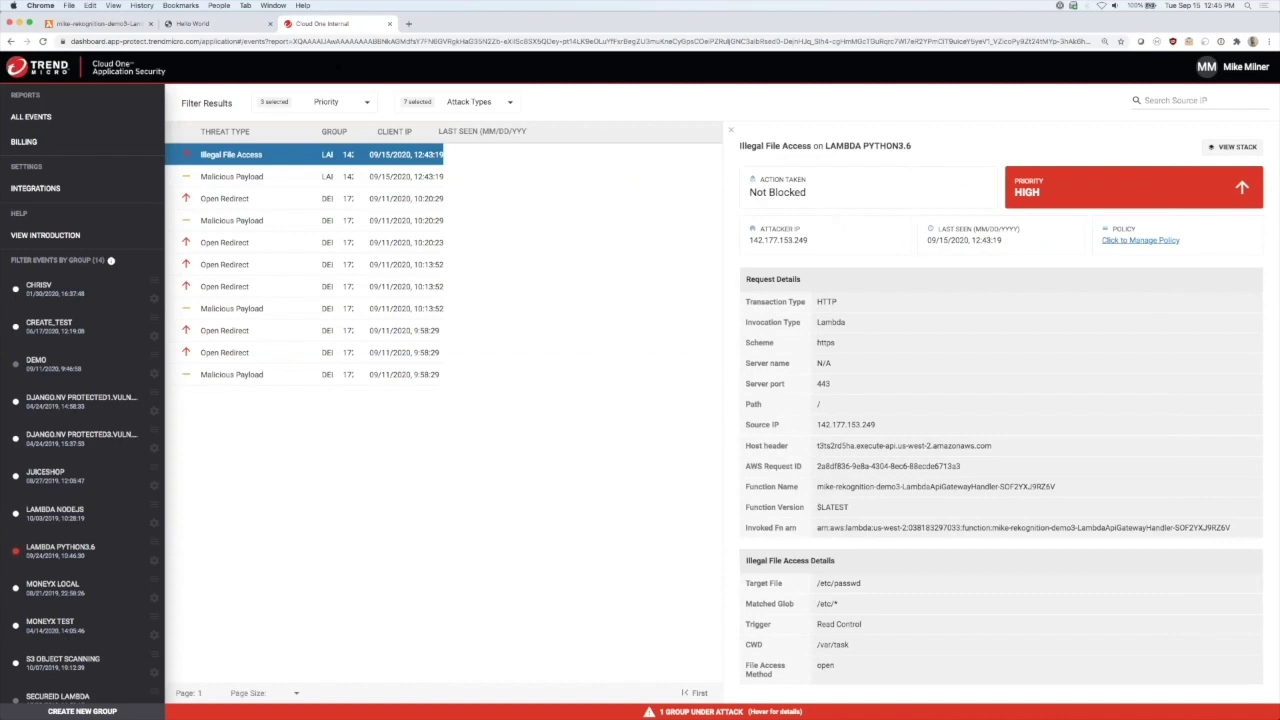
Step: Switch to the AWS Lambda console, open index.py in the function code and locate the open call on line 8
{"action": "left_click", "coordinate": [110, 23]}
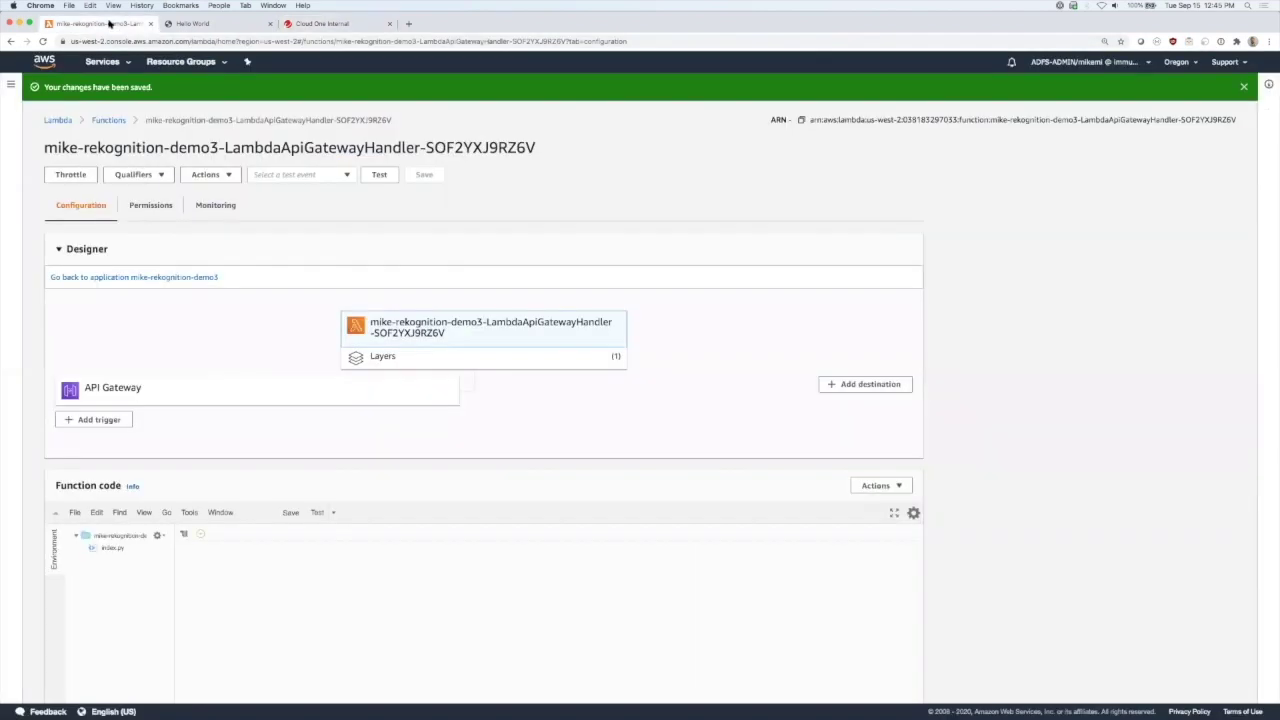
{"action": "double_click", "coordinate": [111, 549]}
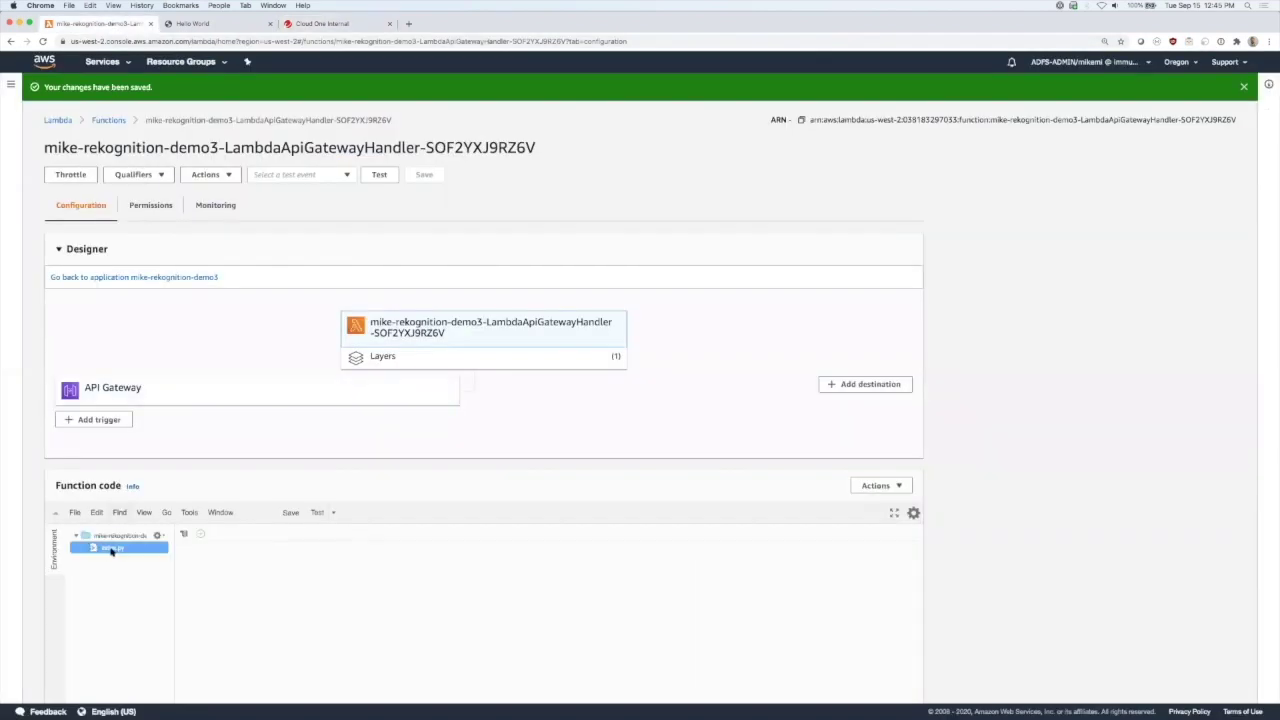
{"action": "left_click", "coordinate": [290, 607]}
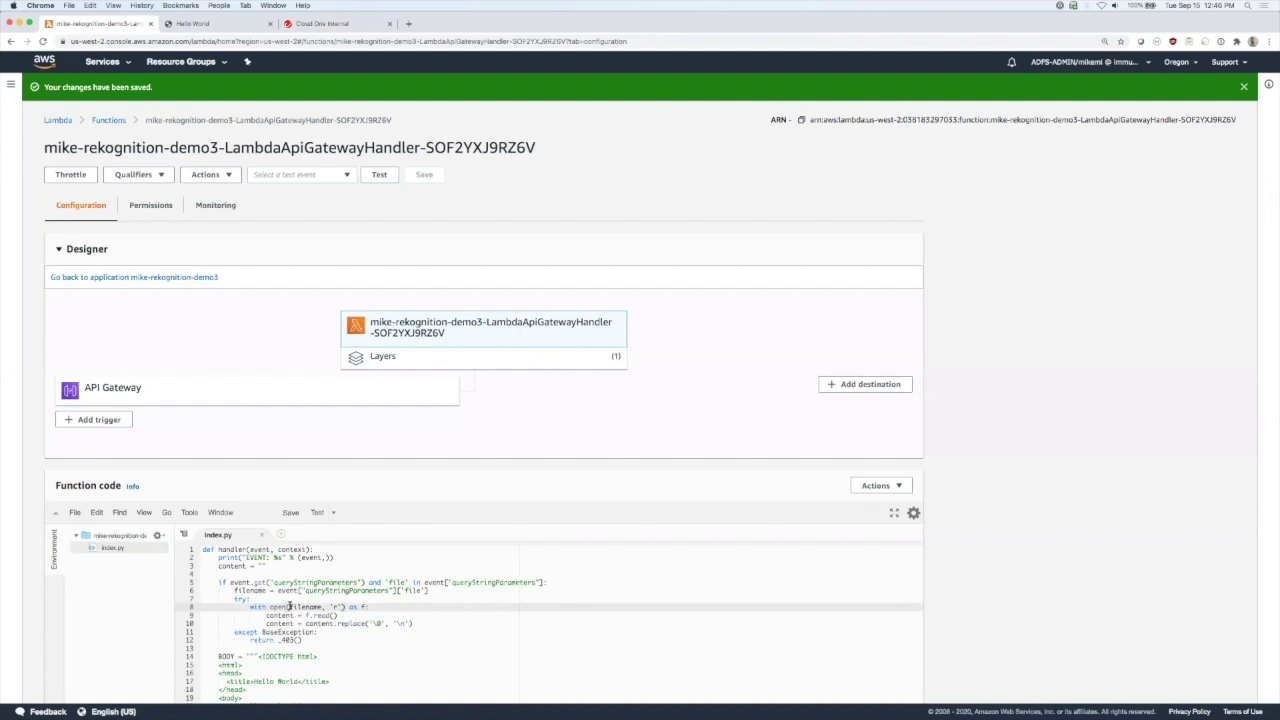
Step: In Cloud One Application Security, switch the Lambda Python3.6 group's Illegal File Access policy to Mitigate and confirm the change
{"action": "left_click", "coordinate": [335, 25]}
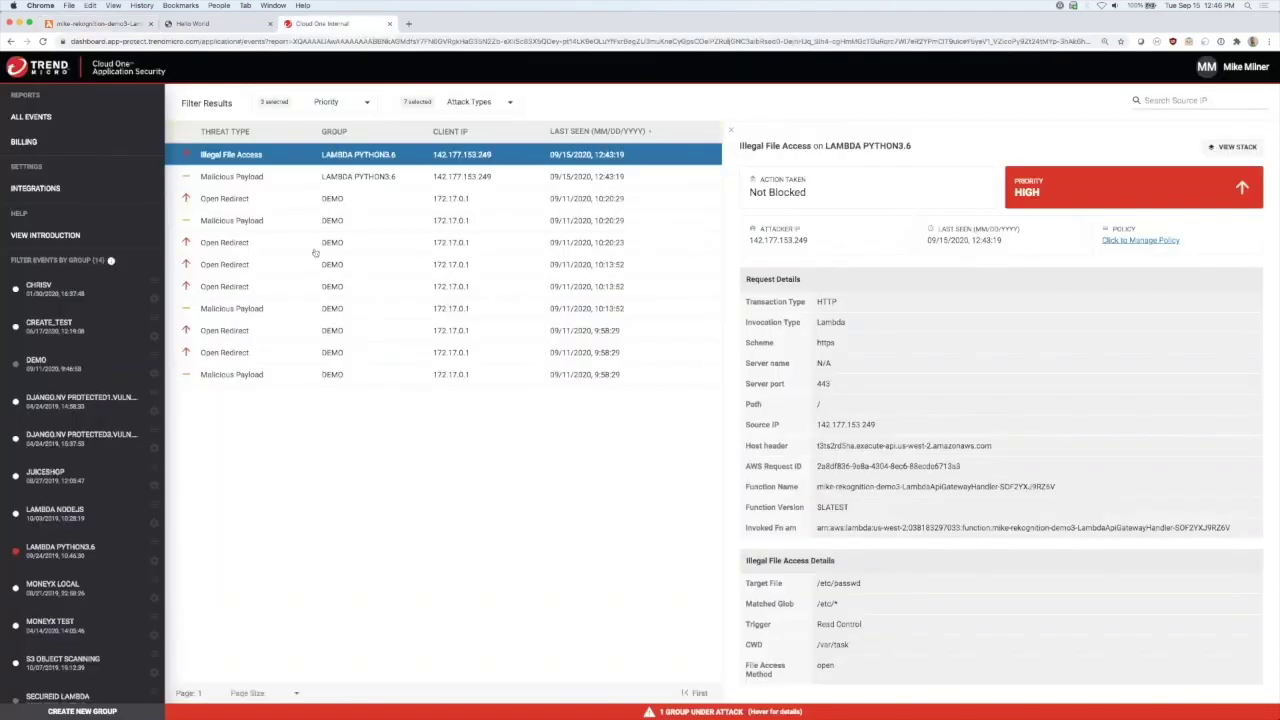
{"action": "left_click", "coordinate": [154, 543]}
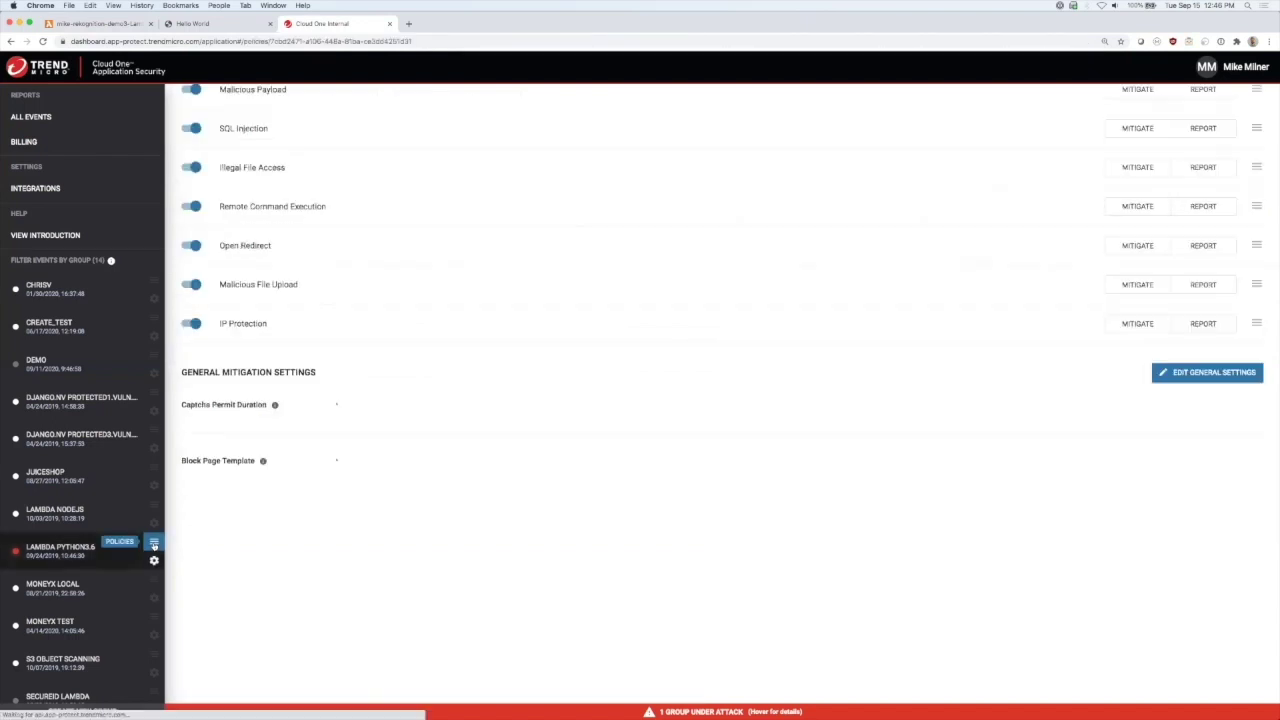
{"action": "left_click", "coordinate": [1134, 168]}
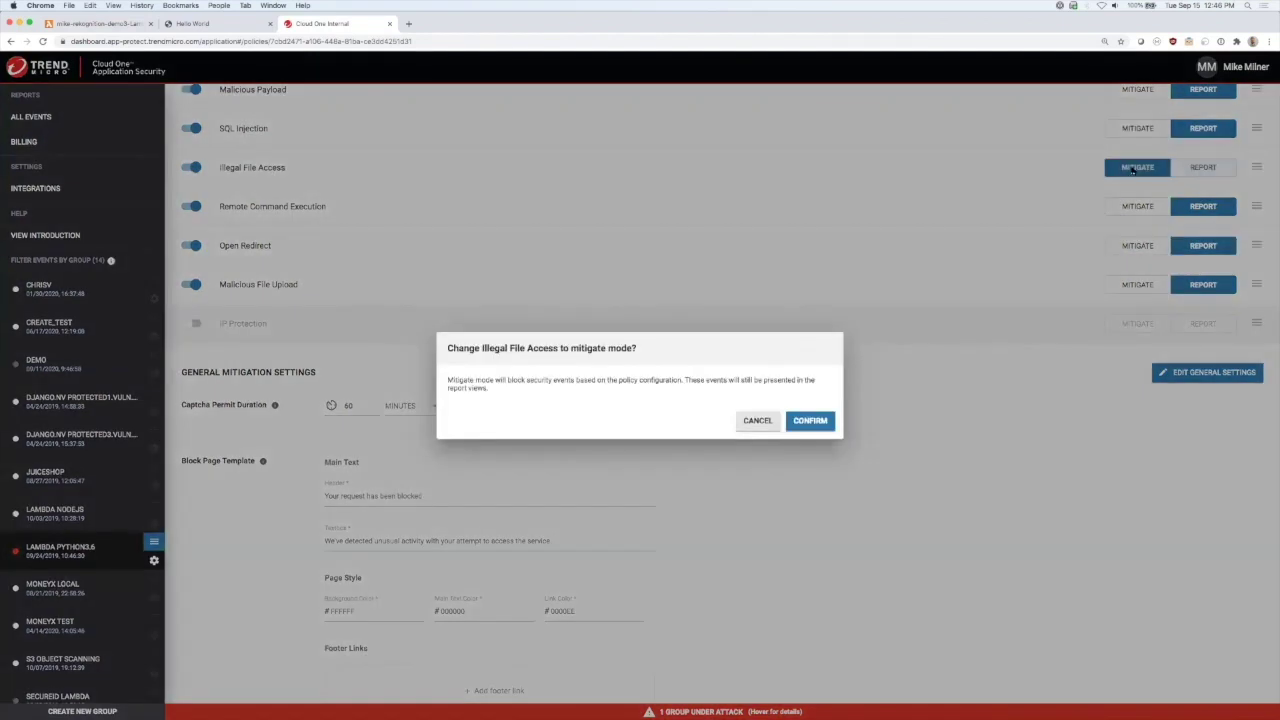
{"action": "left_click", "coordinate": [812, 421]}
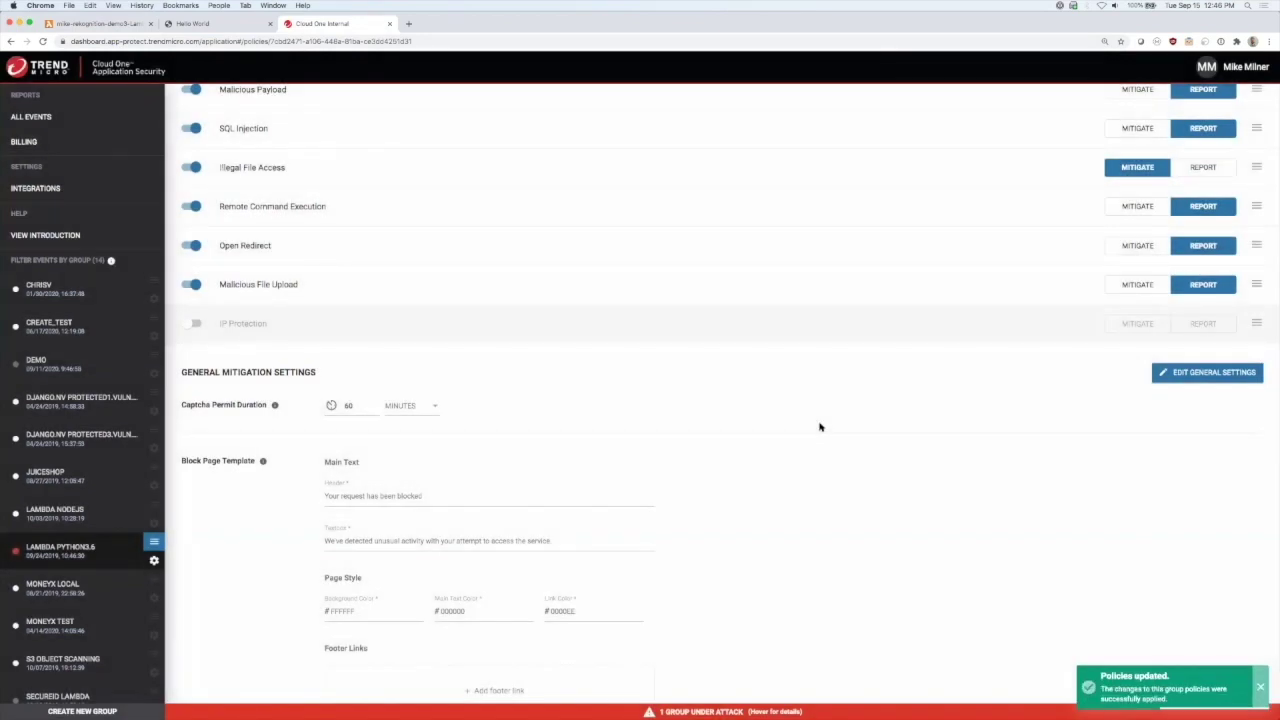
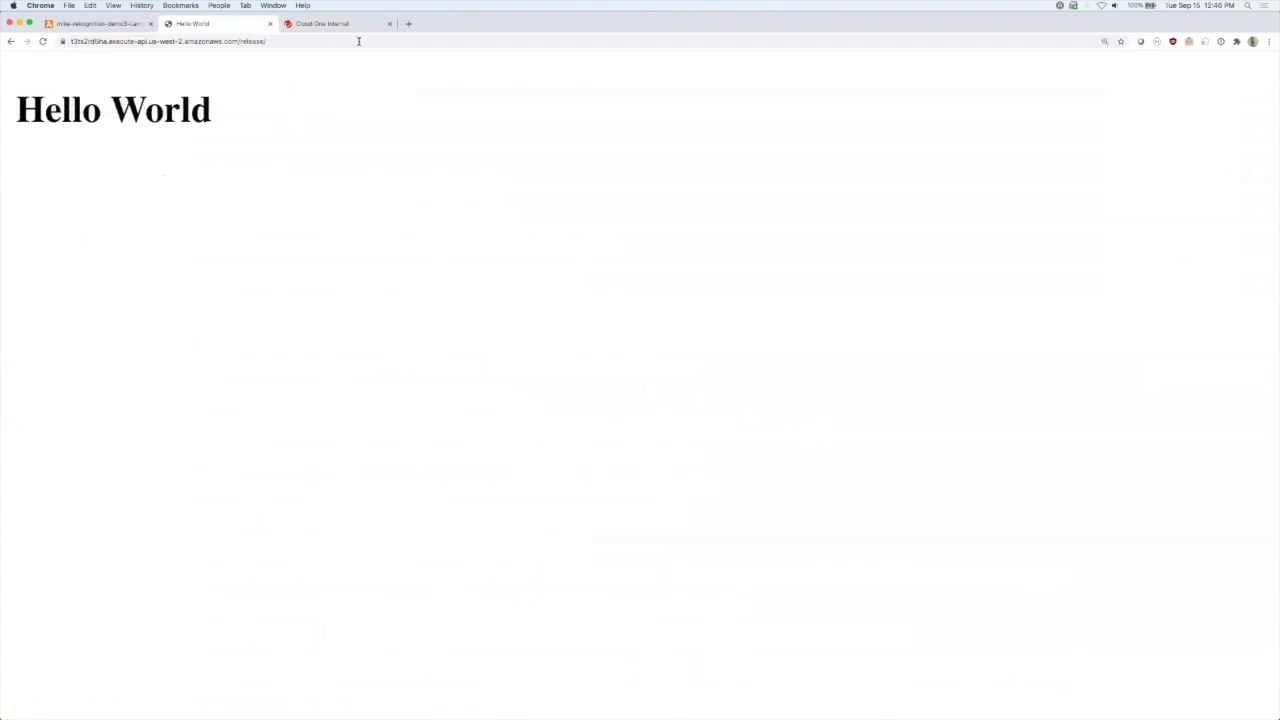
Step: Reload the Hello World page, then repeat the attack by requesting its release URL with ?file=/etc/passwd appended
{"action": "left_click", "coordinate": [43, 41]}
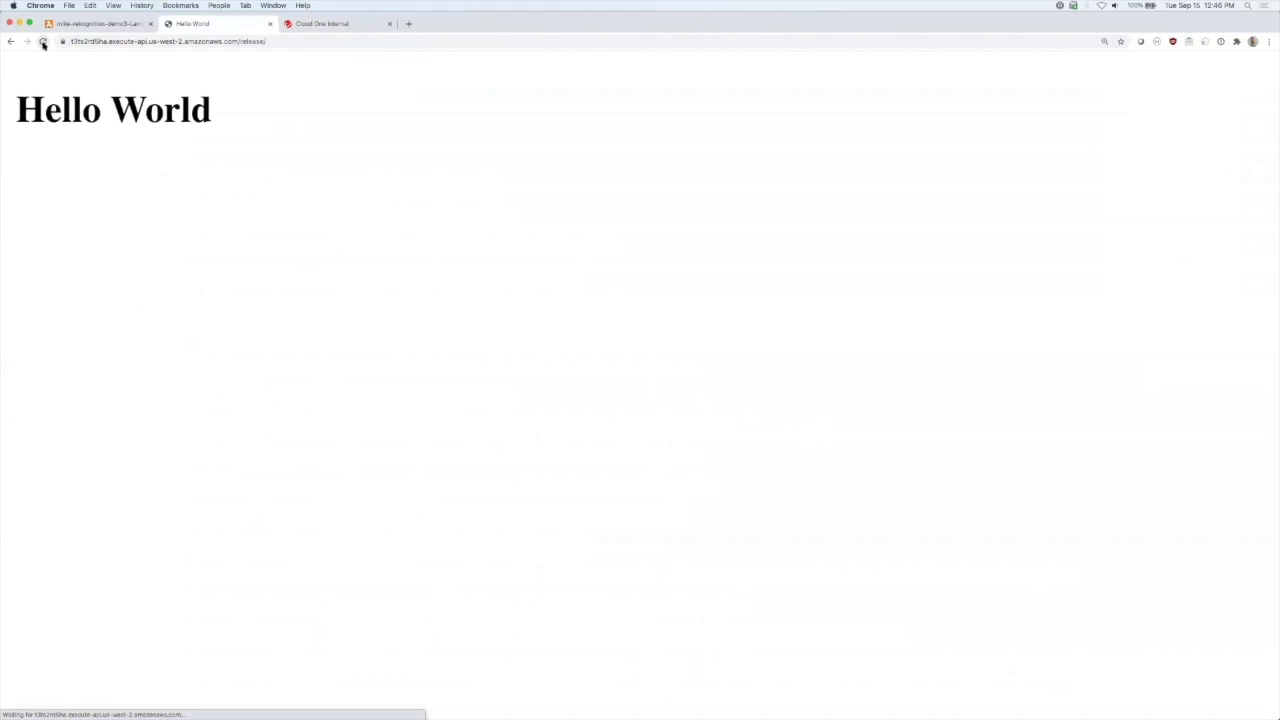
{"action": "left_click", "coordinate": [300, 41]}
{"action": "left_click", "coordinate": [302, 41]}
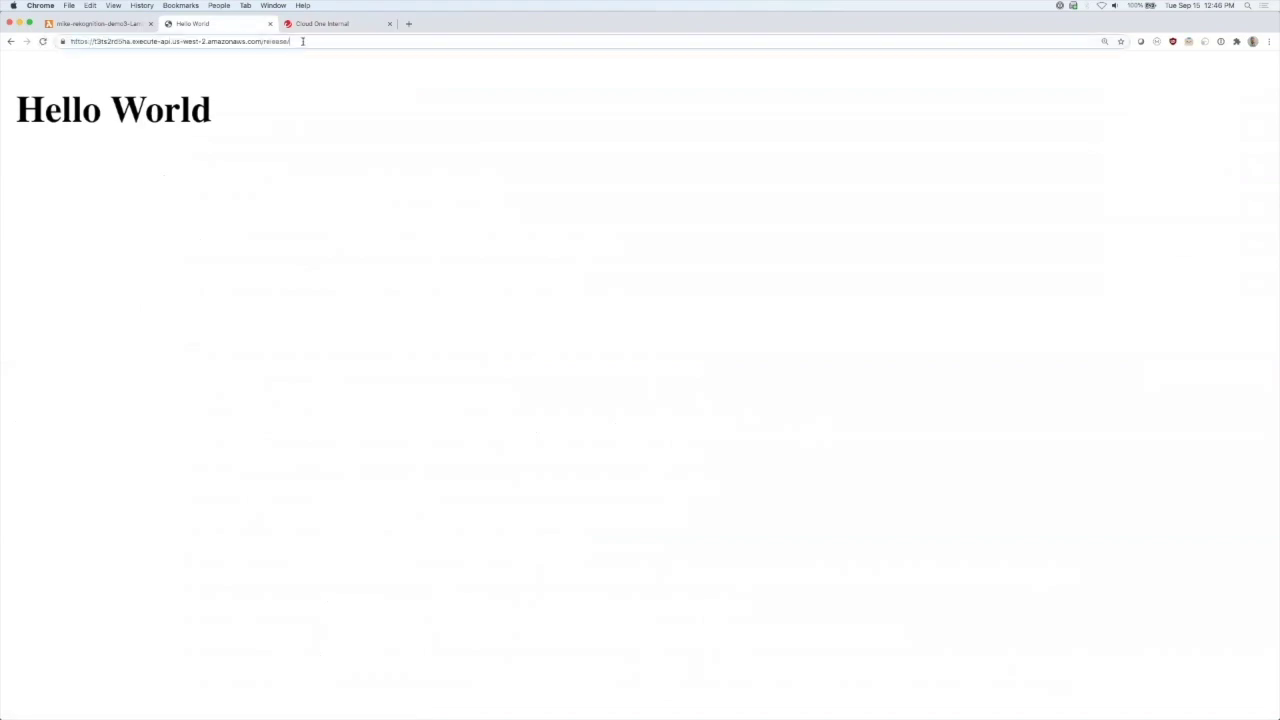
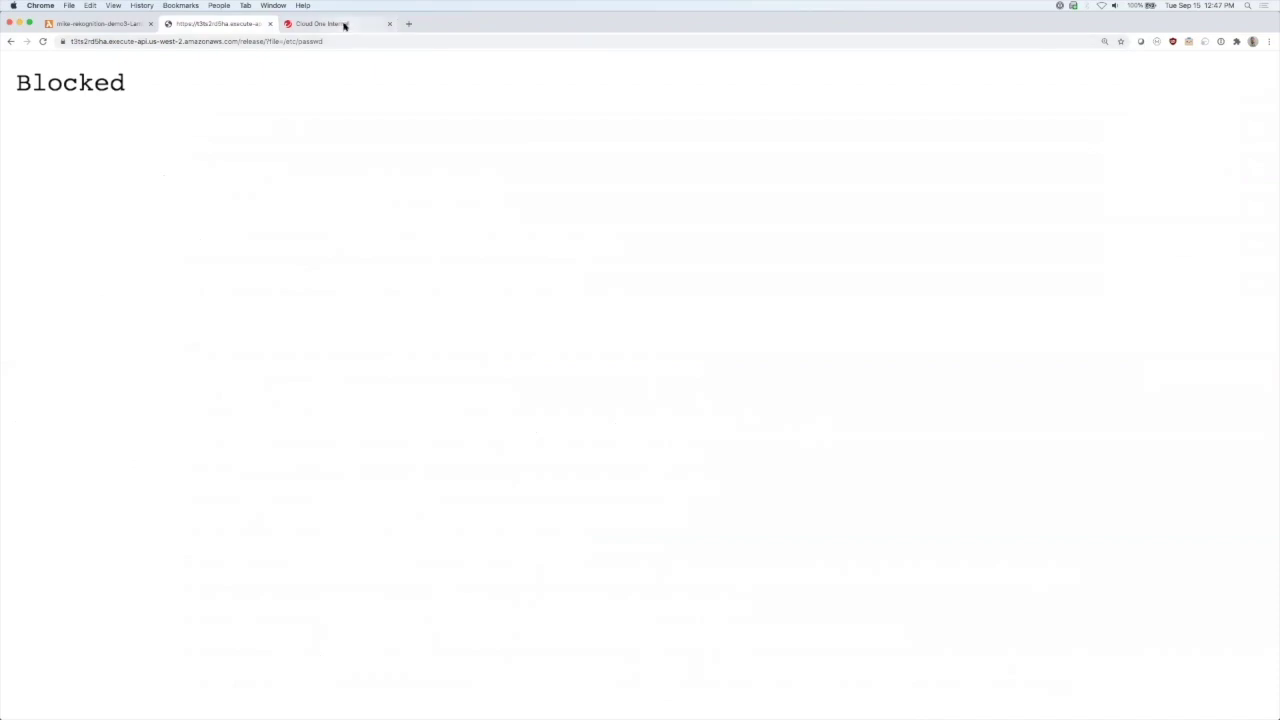
Step: In Cloud One Application Security, check the action taken on Lambda Python3.6's newest Illegal File Access event, then return to the AWS Lambda console
{"action": "left_click", "coordinate": [344, 24]}
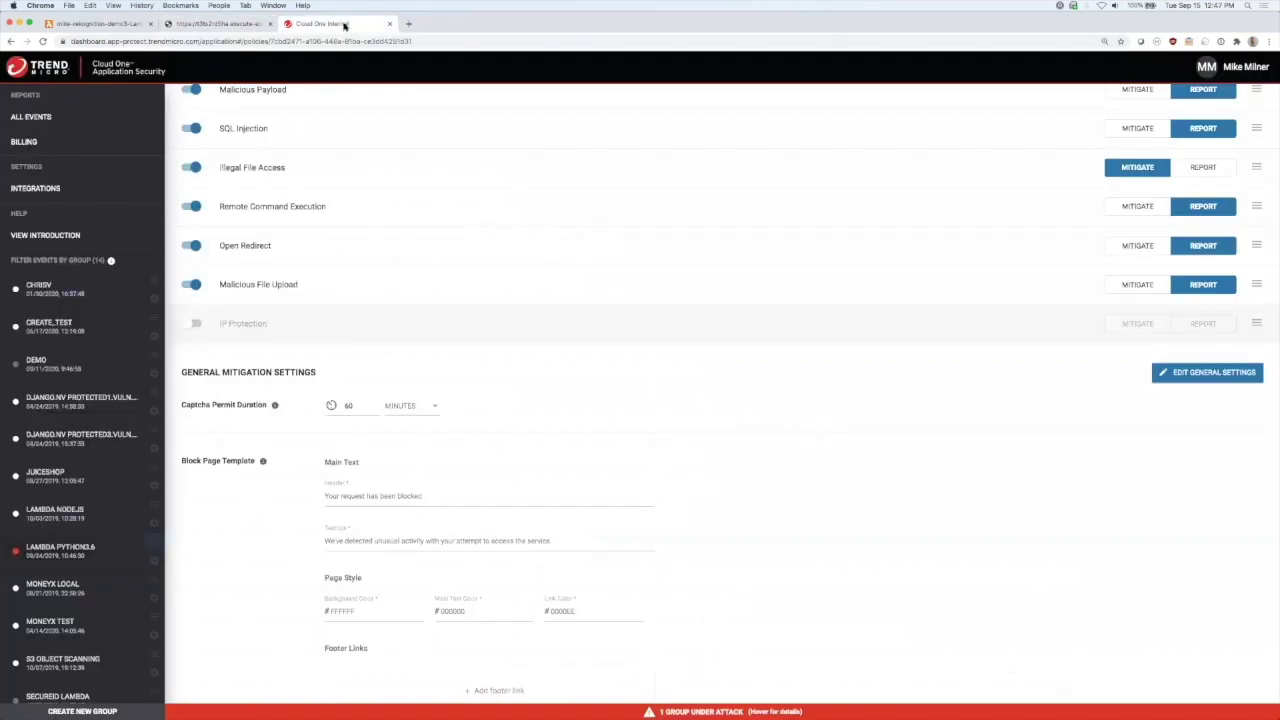
{"action": "left_click", "coordinate": [78, 553]}
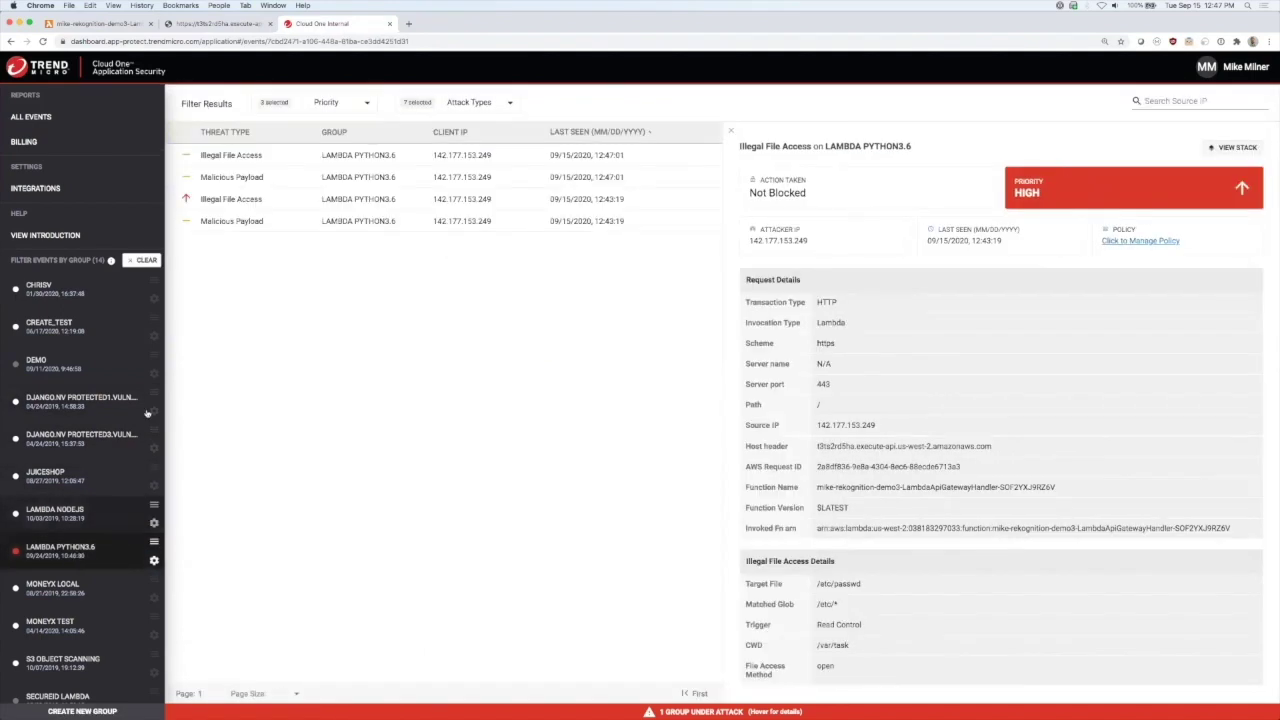
{"action": "left_click", "coordinate": [348, 154]}
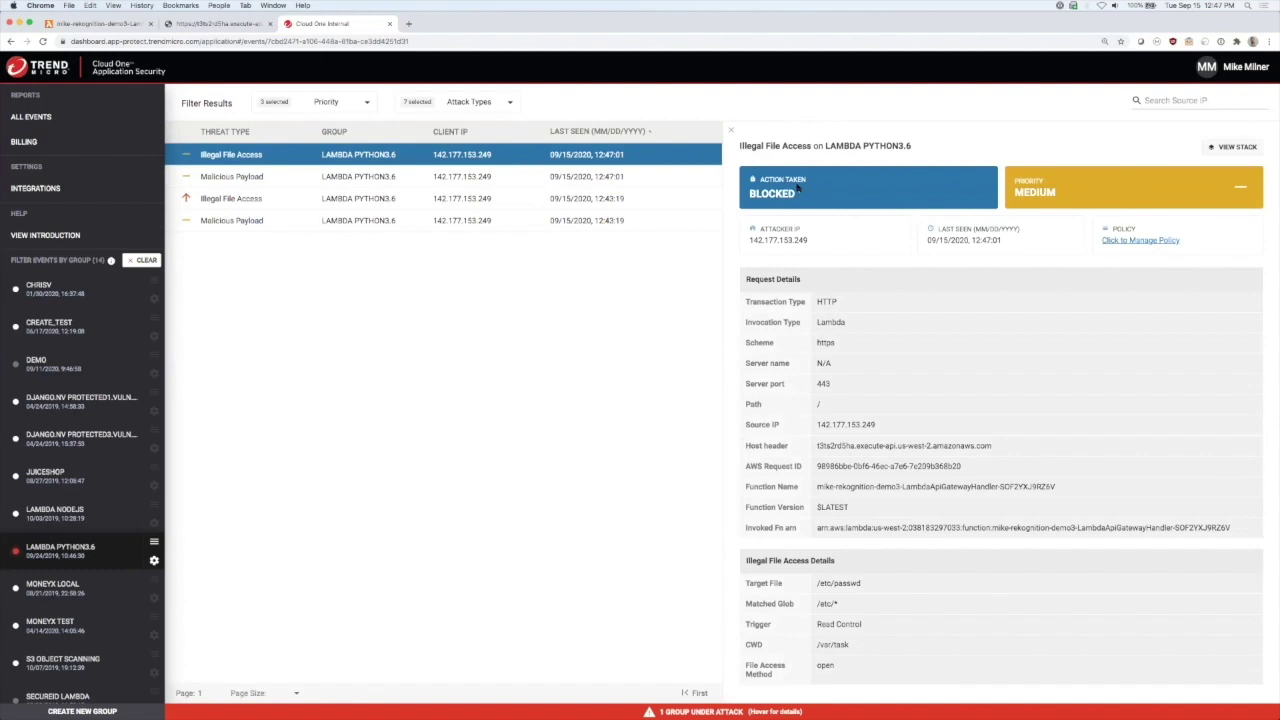
{"action": "left_click", "coordinate": [114, 22]}
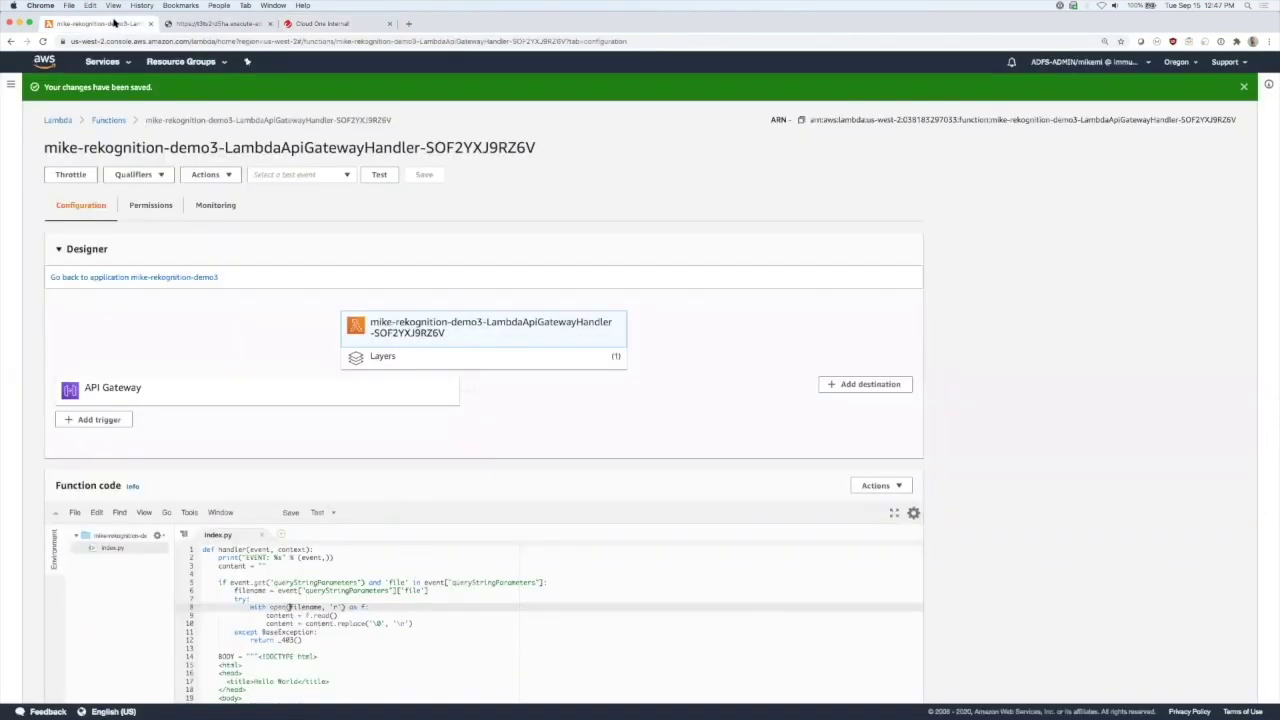